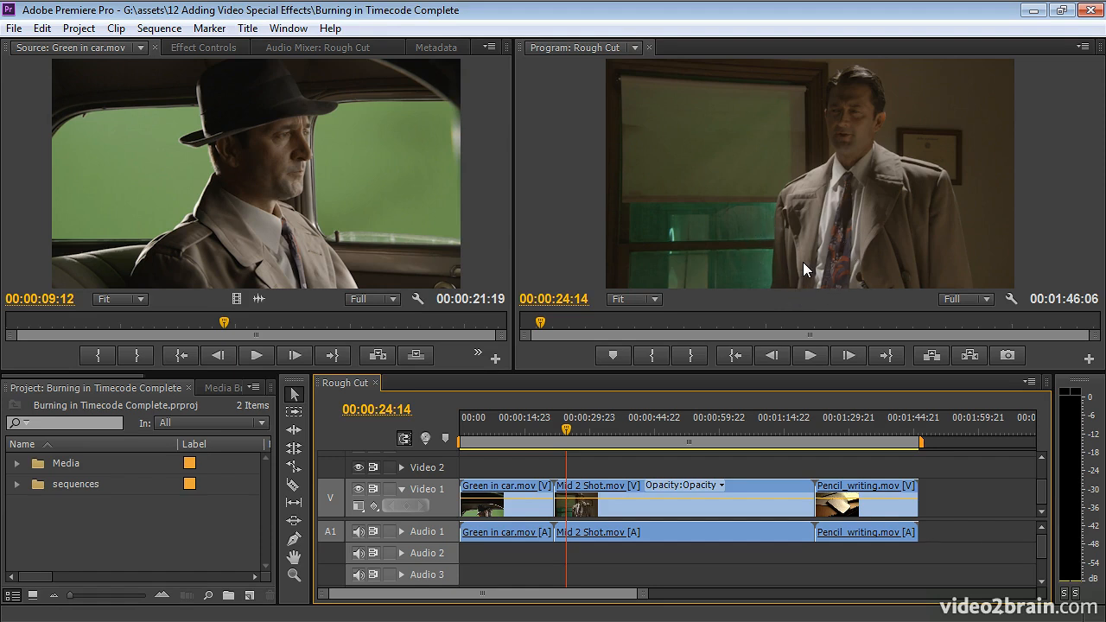
Find the Timecode video effect by searching "time" and apply it to the Mid 2 Shot.mov clip on Video 1.
scroll(167, 375, down, 3)
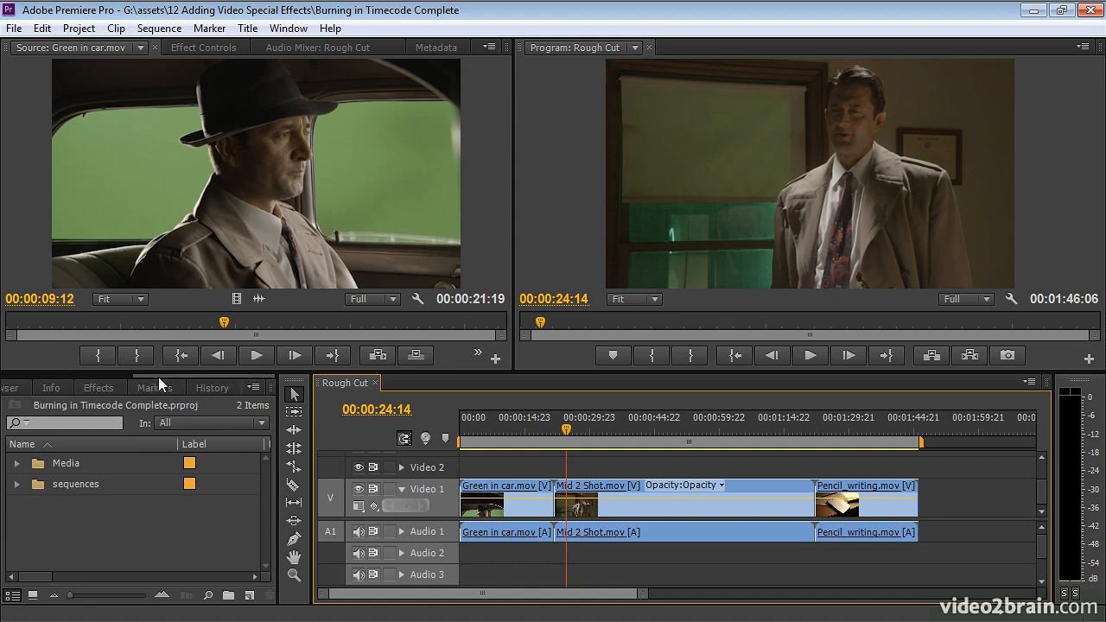
click(99, 387)
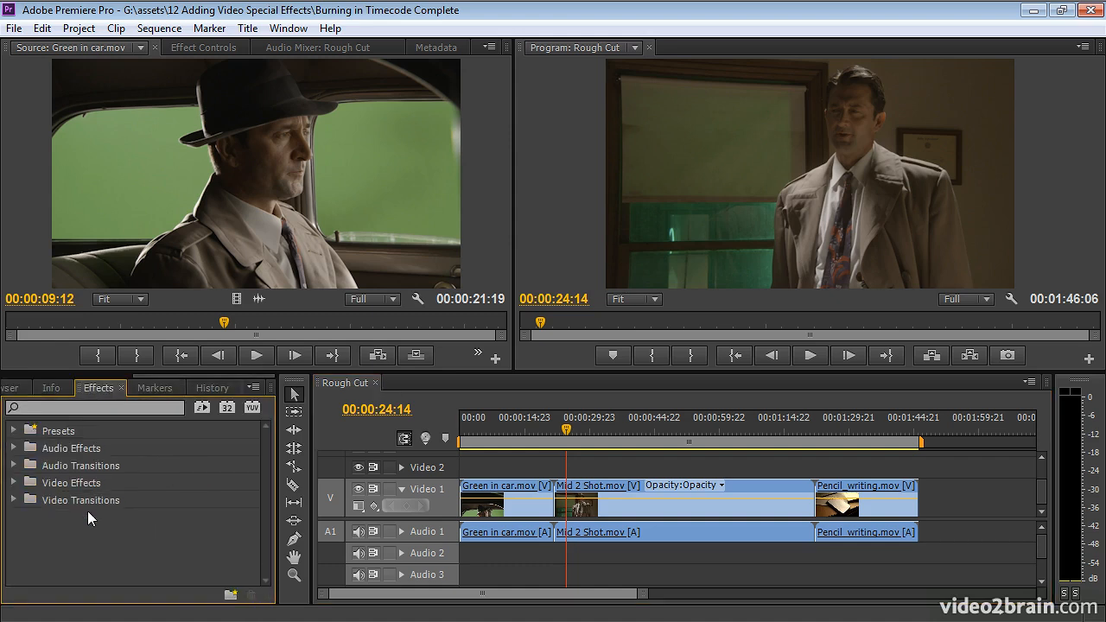
click(94, 407)
text(time)
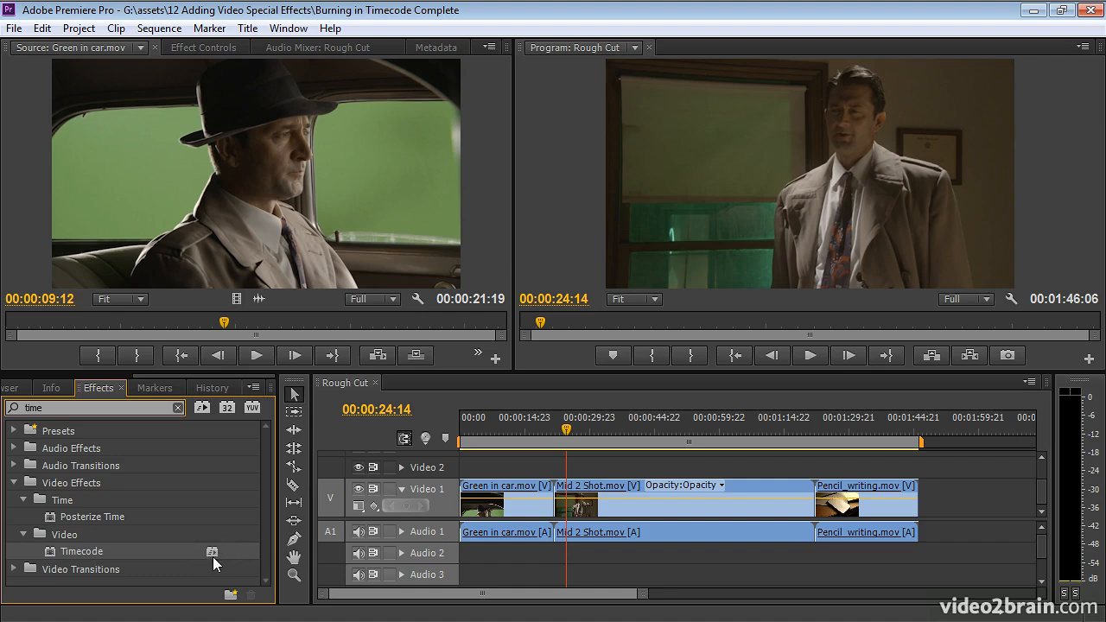
drag(55, 551, 672, 510)
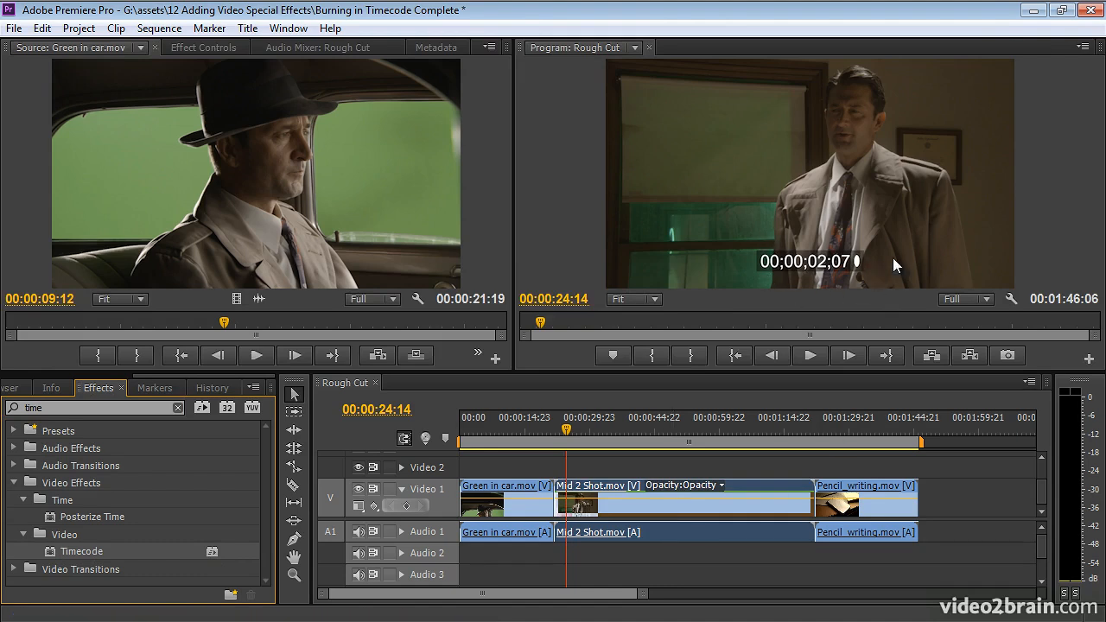
Move the timecode overlay to about 763, 934, and set its size to 19.8 % and its opacity to 0 %.
click(209, 47)
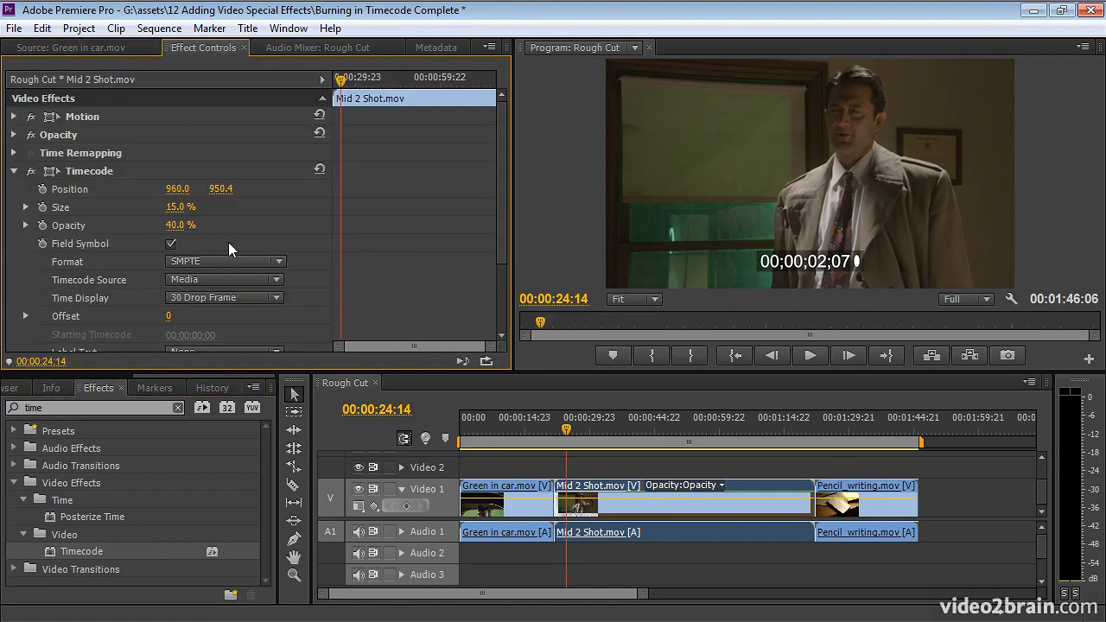
drag(502, 199, 499, 231)
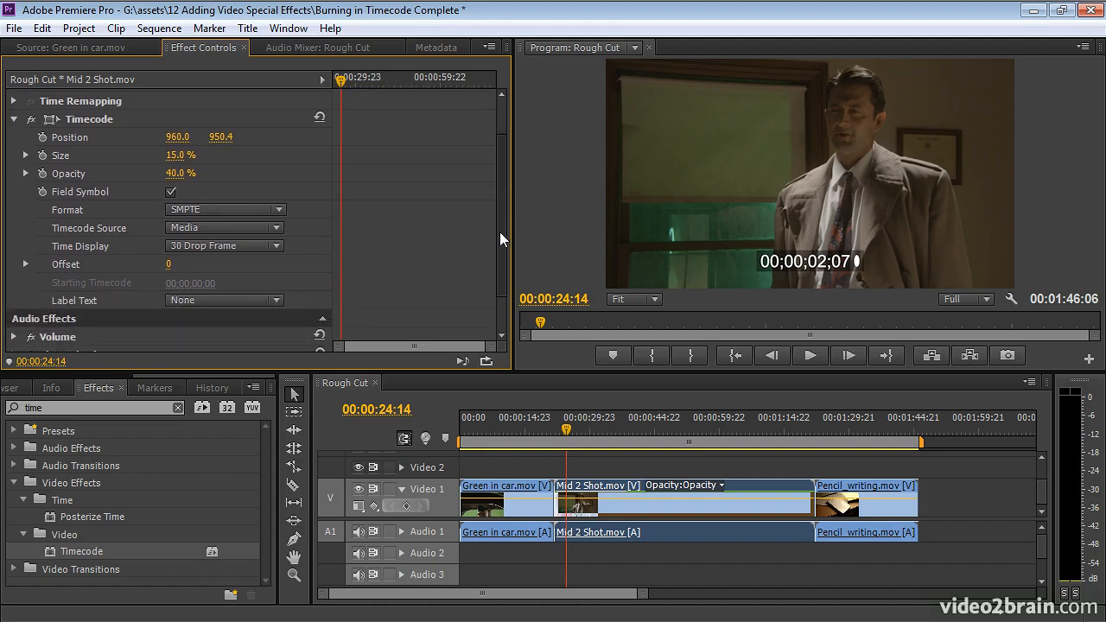
click(84, 119)
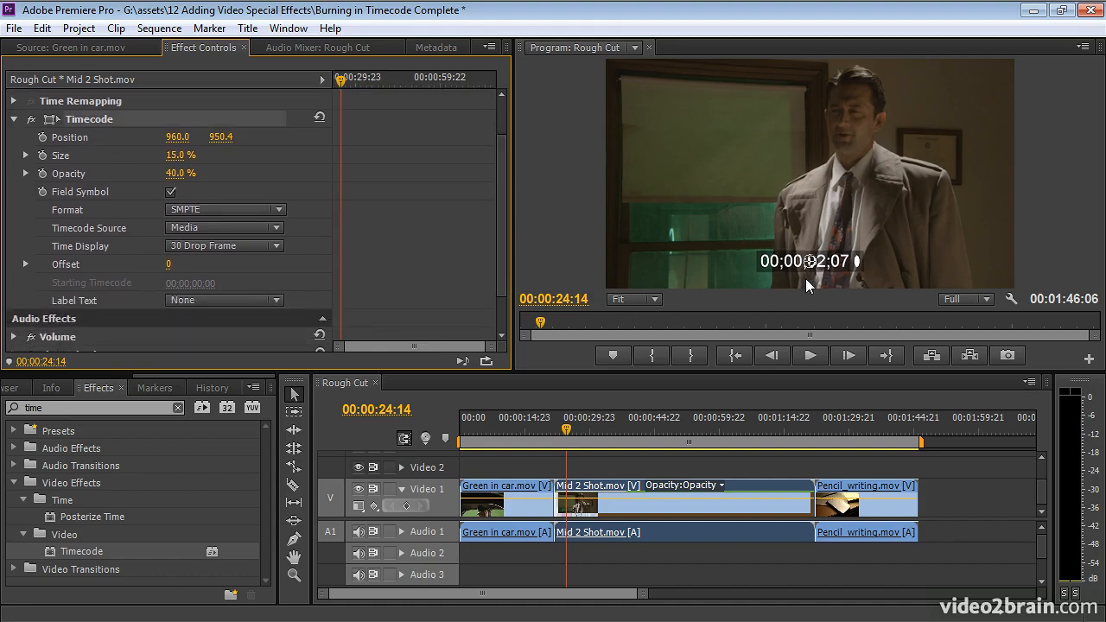
drag(808, 261, 767, 258)
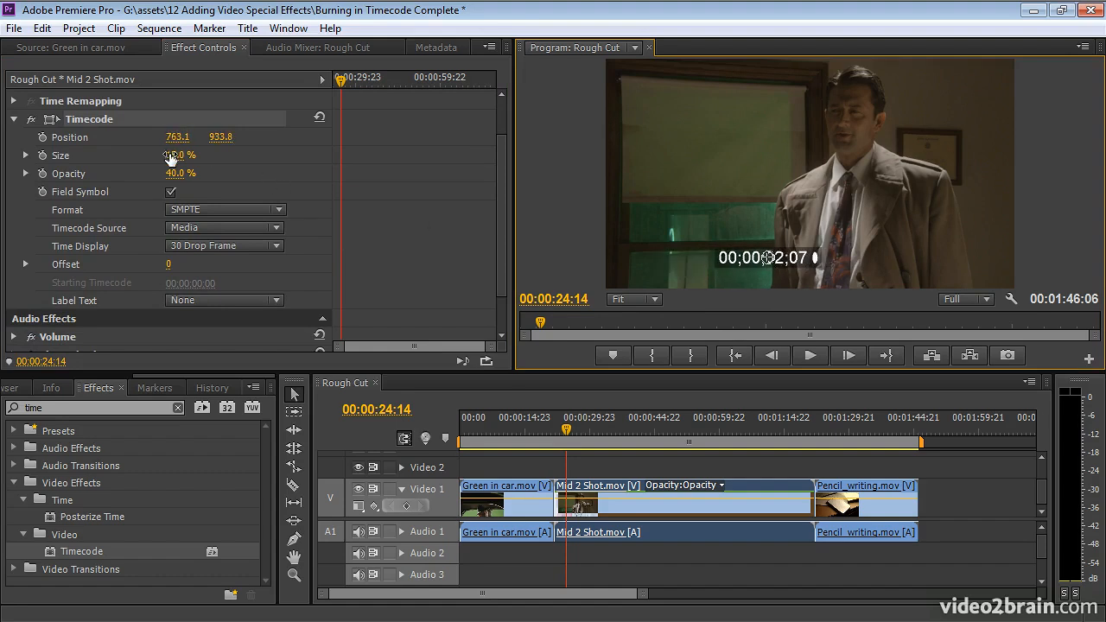
drag(170, 157, 155, 175)
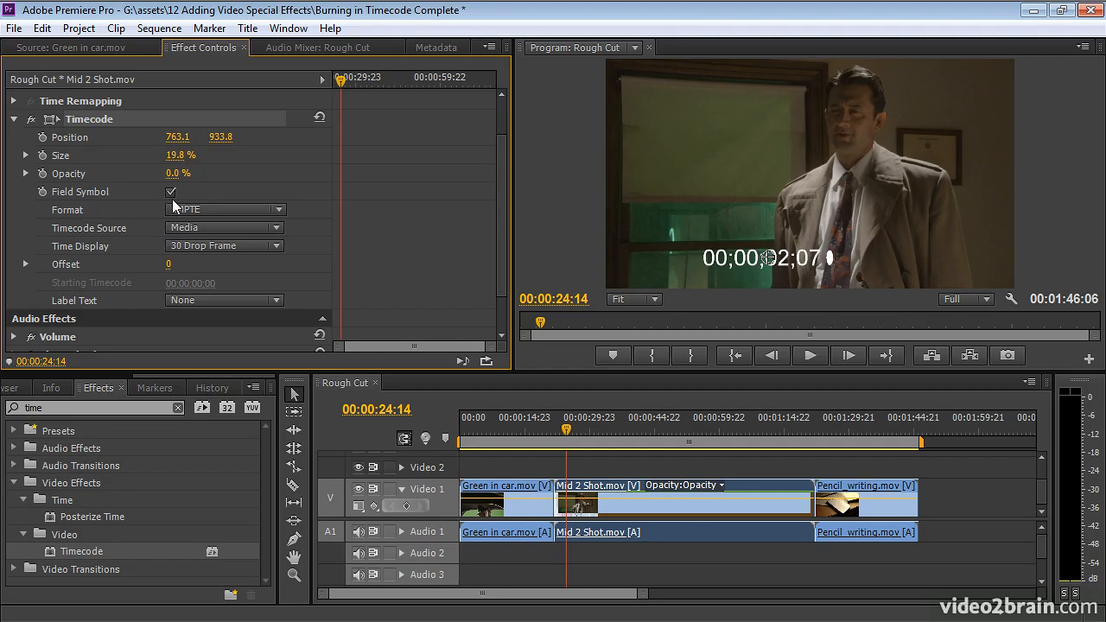
Scrub and play a short stretch of Mid 2 Shot.mov to check the running timecode overlay.
click(564, 427)
drag(564, 427, 566, 426)
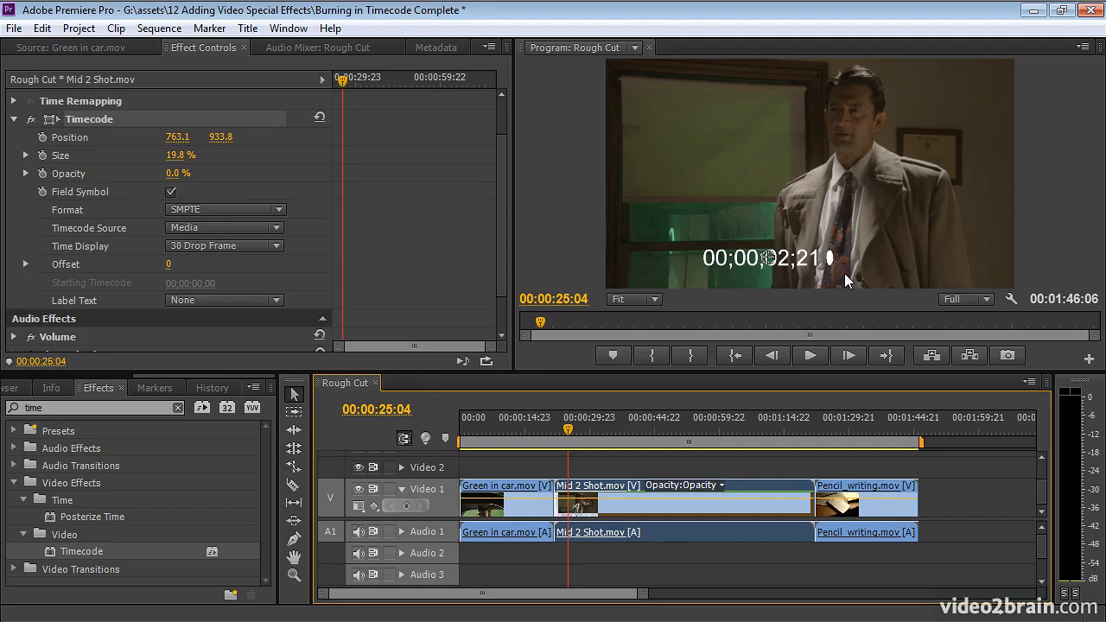
key(space)
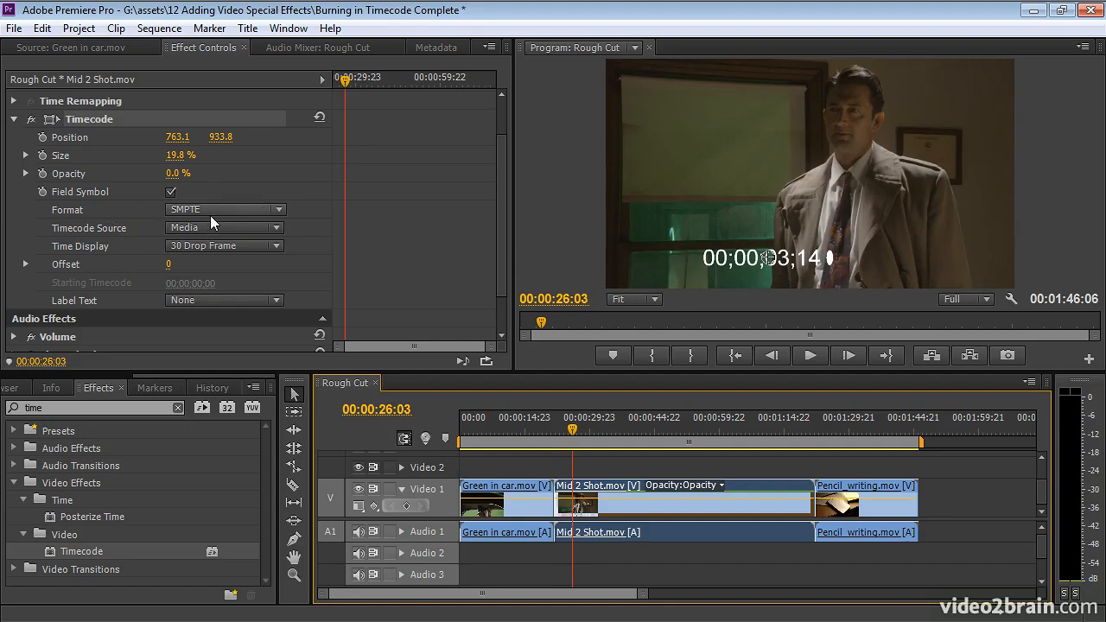
Set the timecode format to Frames, then reselect the Mid 2 Shot.mov clip.
click(254, 211)
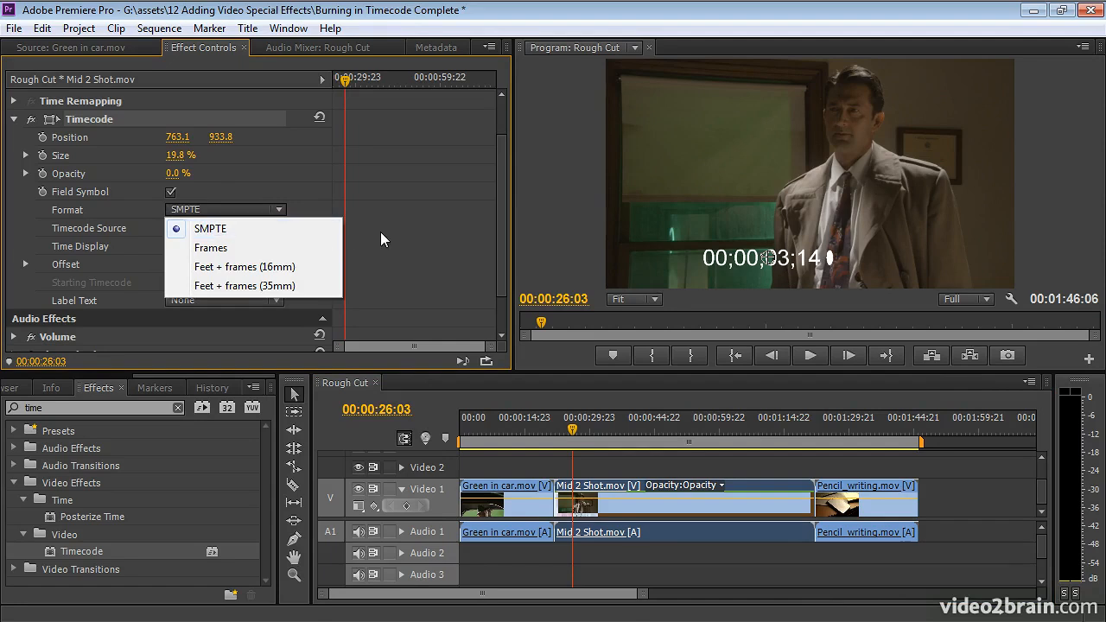
click(300, 246)
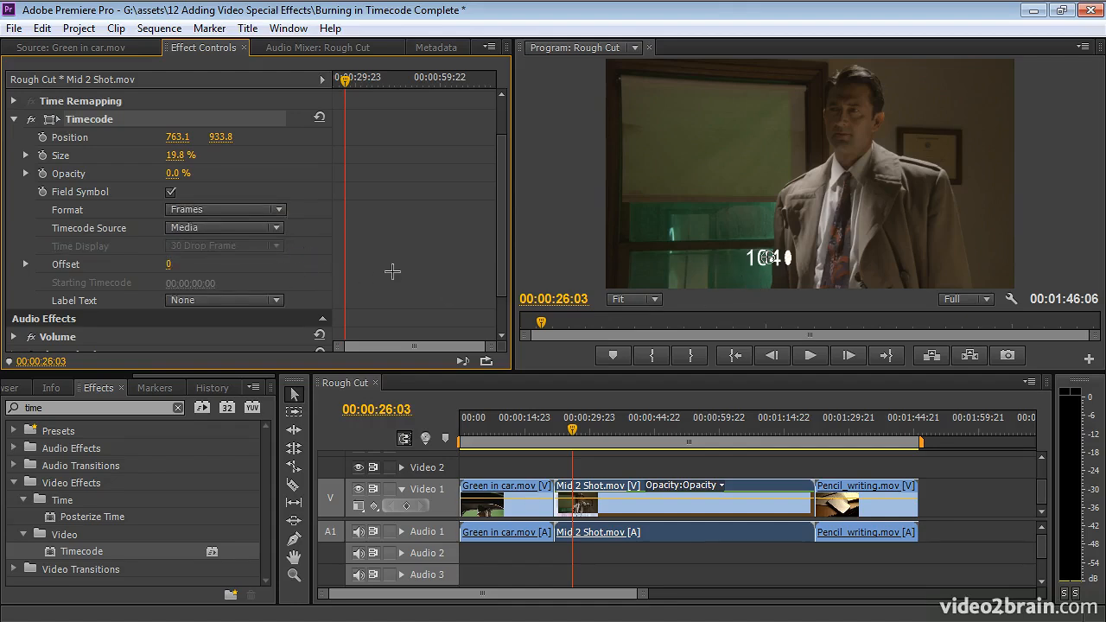
click(545, 461)
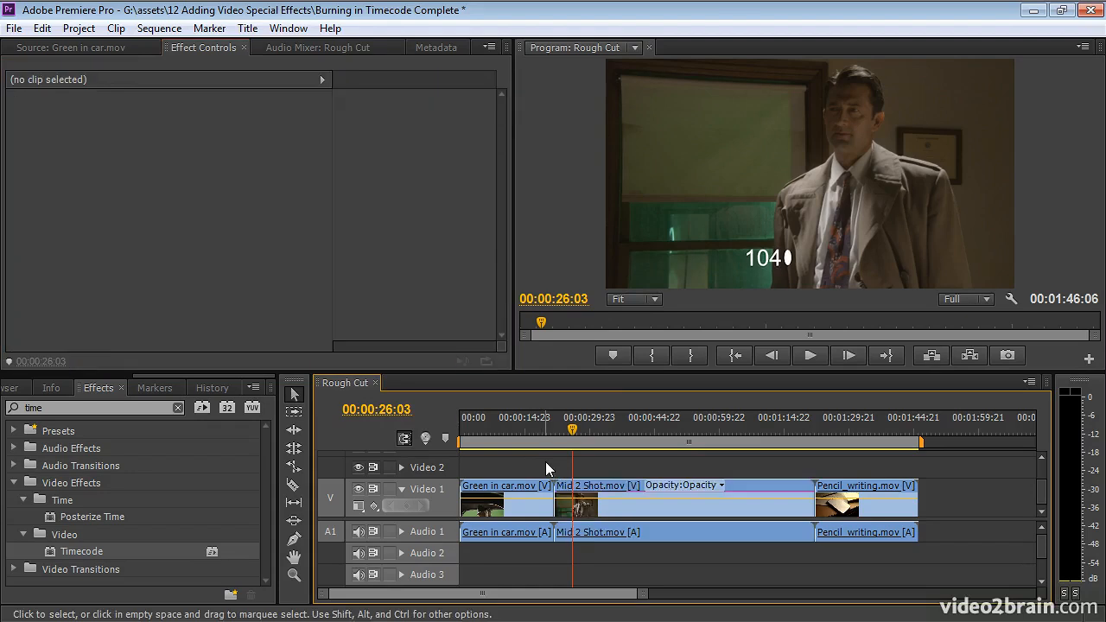
click(663, 506)
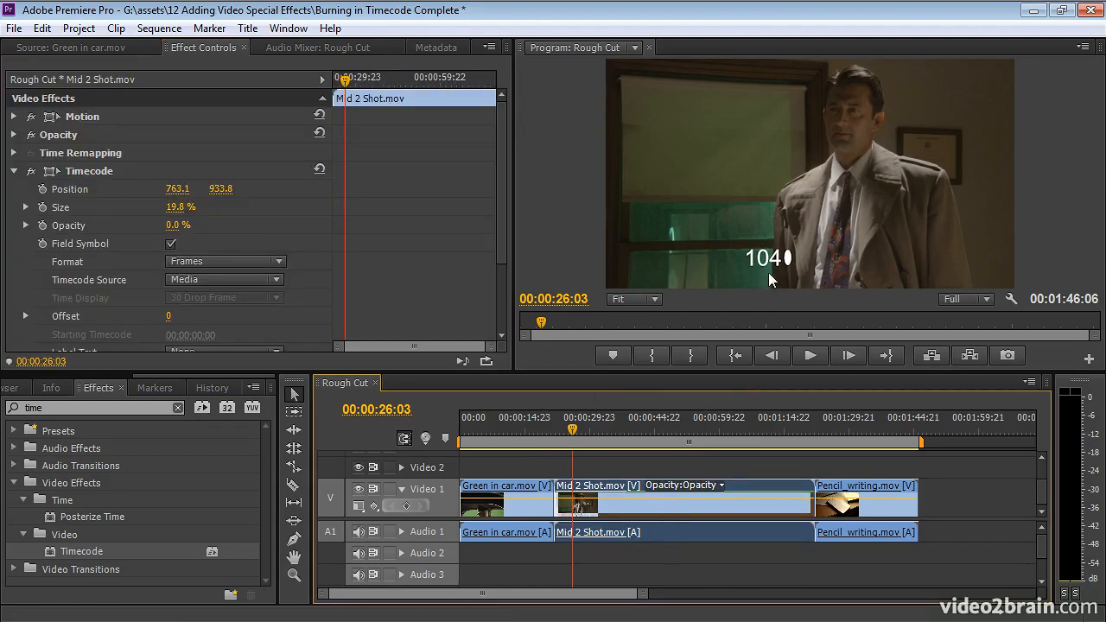
Try the Feet + frames (16mm) timecode format and return the format to Frames.
click(220, 280)
click(255, 262)
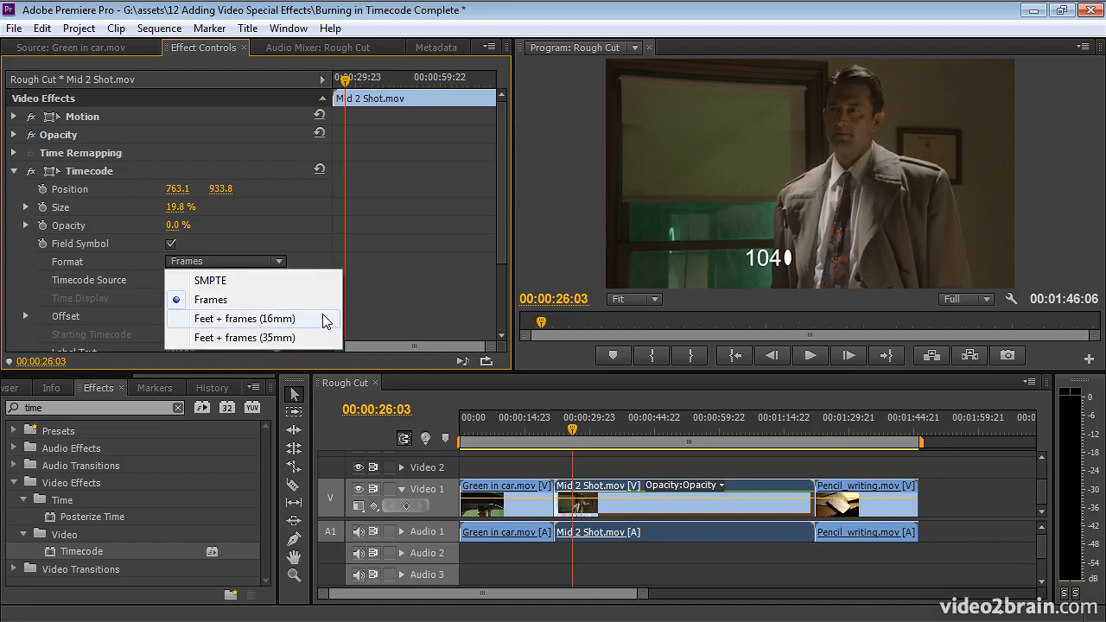
drag(505, 245, 495, 312)
click(245, 161)
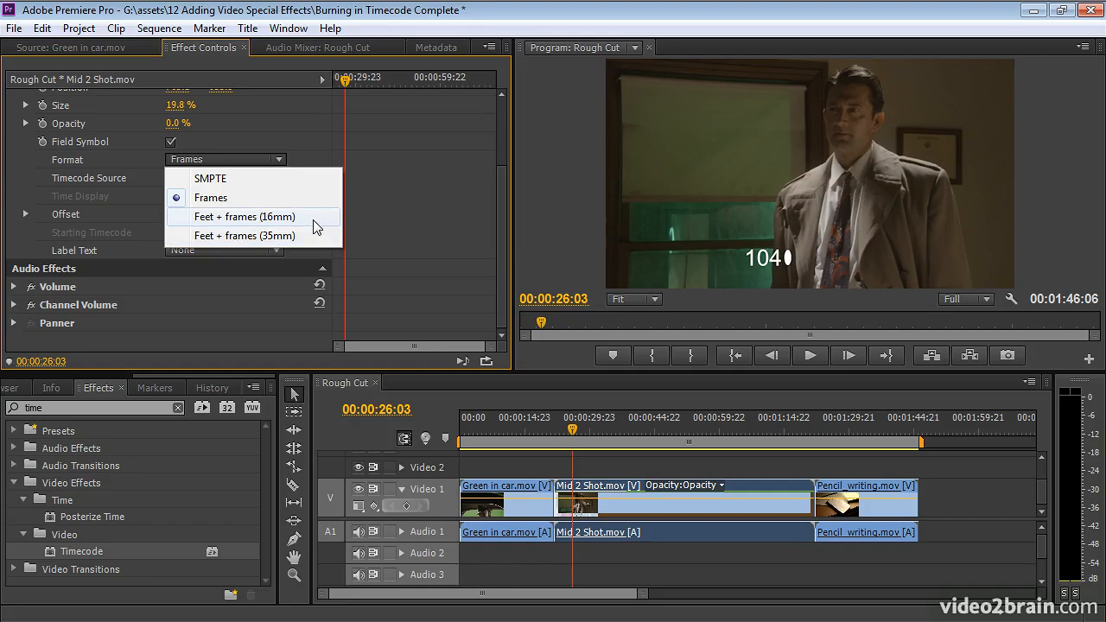
click(313, 219)
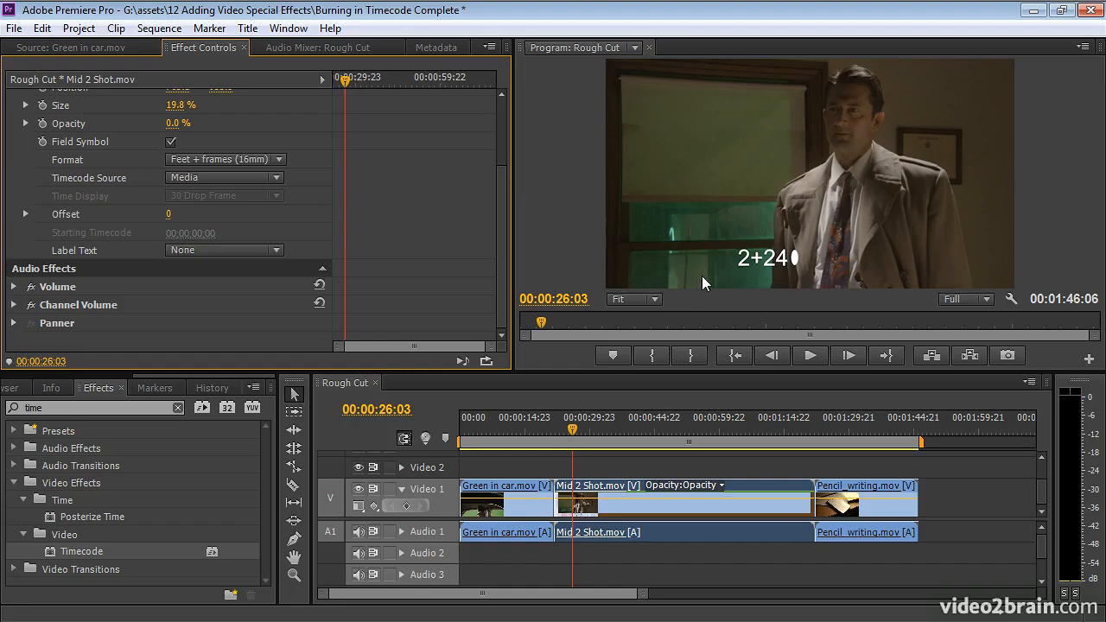
click(277, 160)
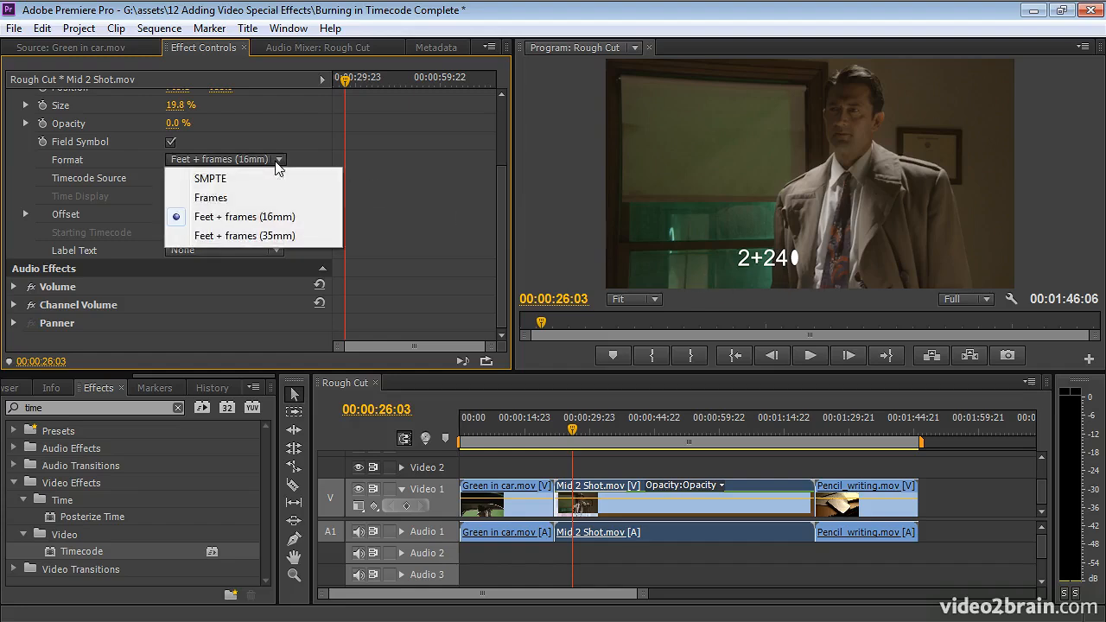
click(211, 198)
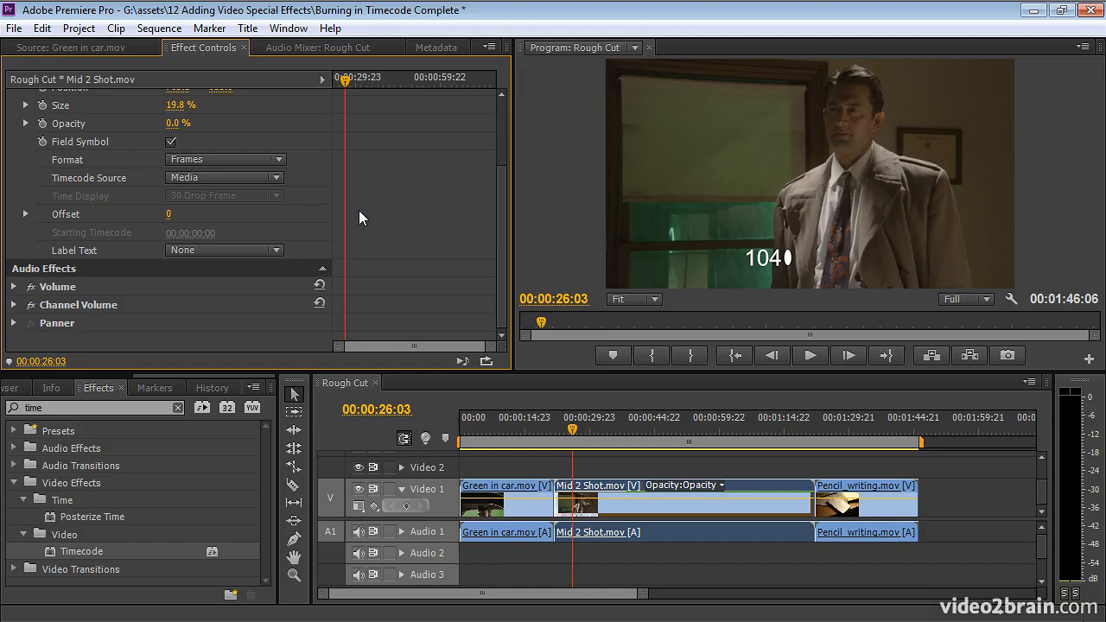
Set the timecode source to Clip and the timecode format to SMPTE.
click(199, 178)
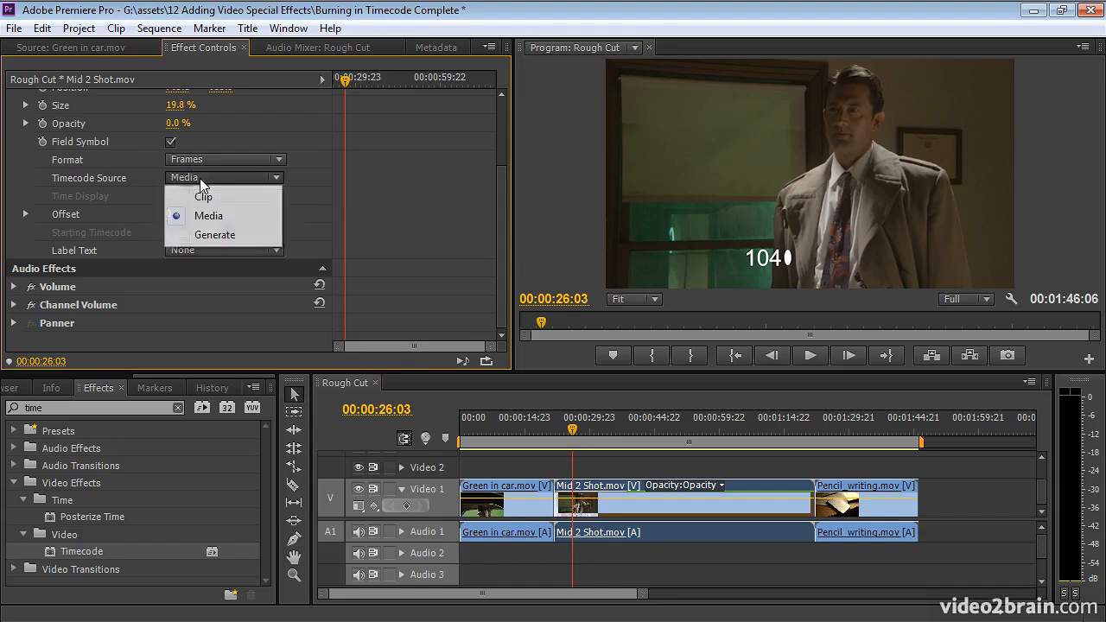
click(254, 199)
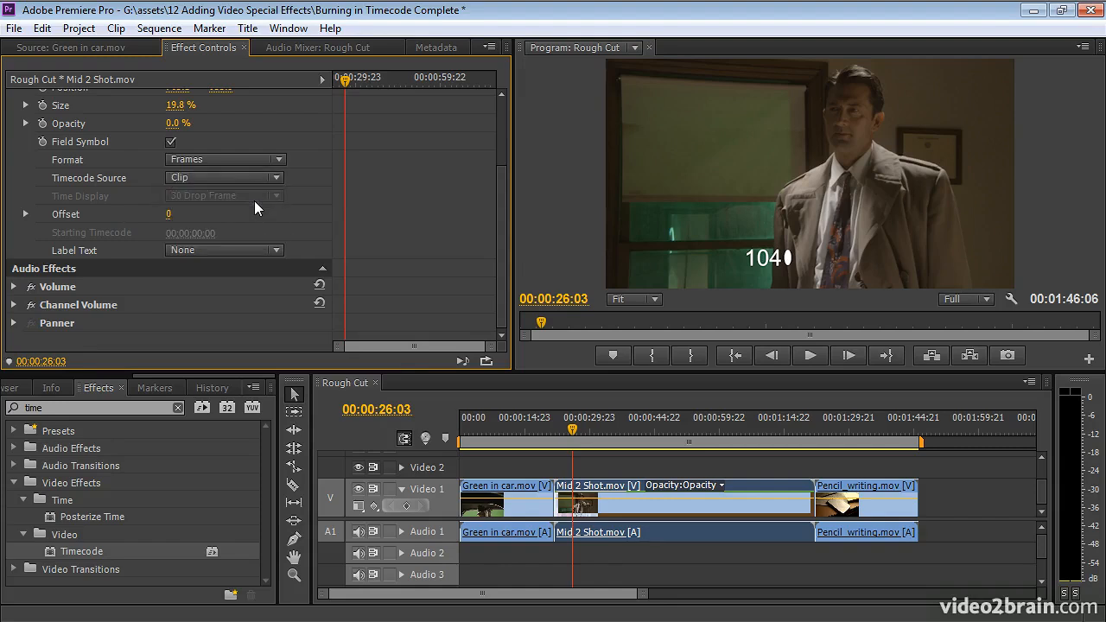
click(221, 160)
click(218, 178)
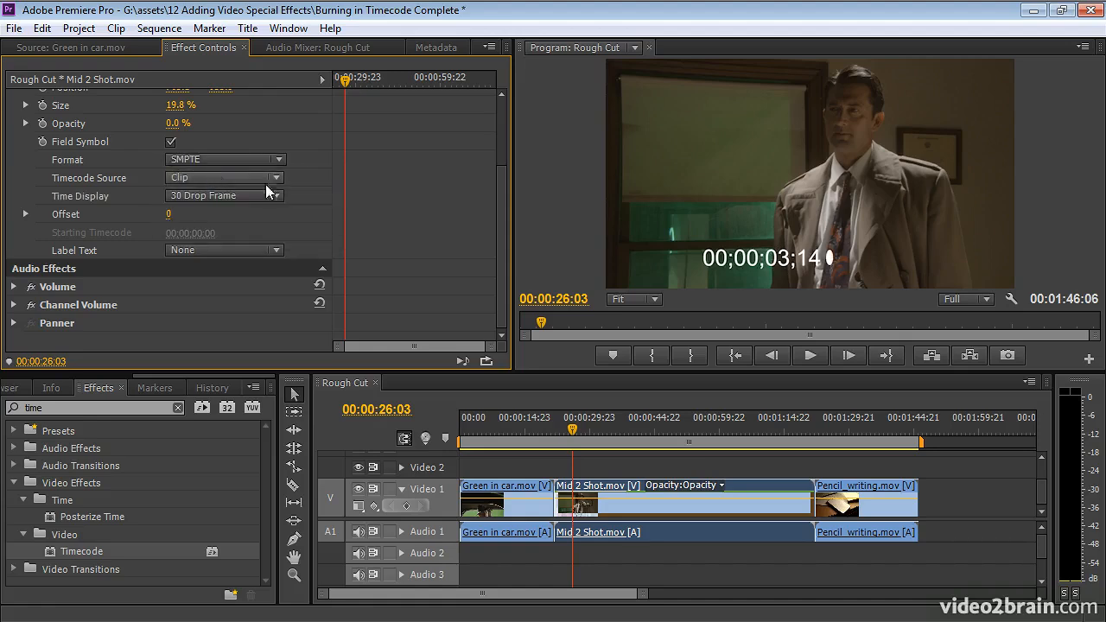
Try the Media and Generate timecode sources in turn and return the source to Clip.
click(222, 177)
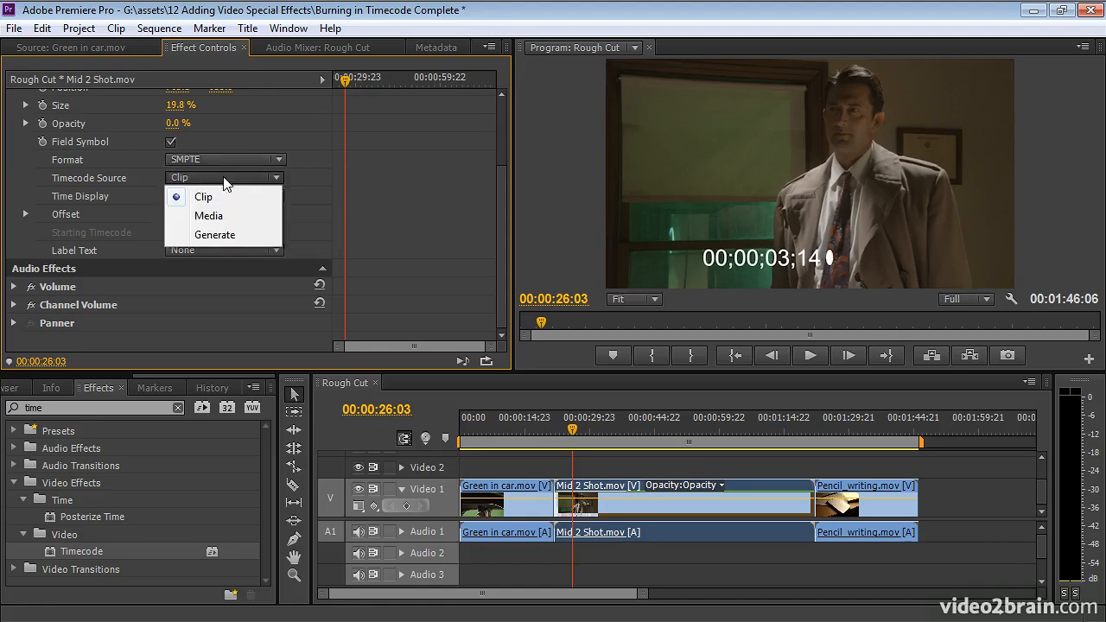
click(224, 214)
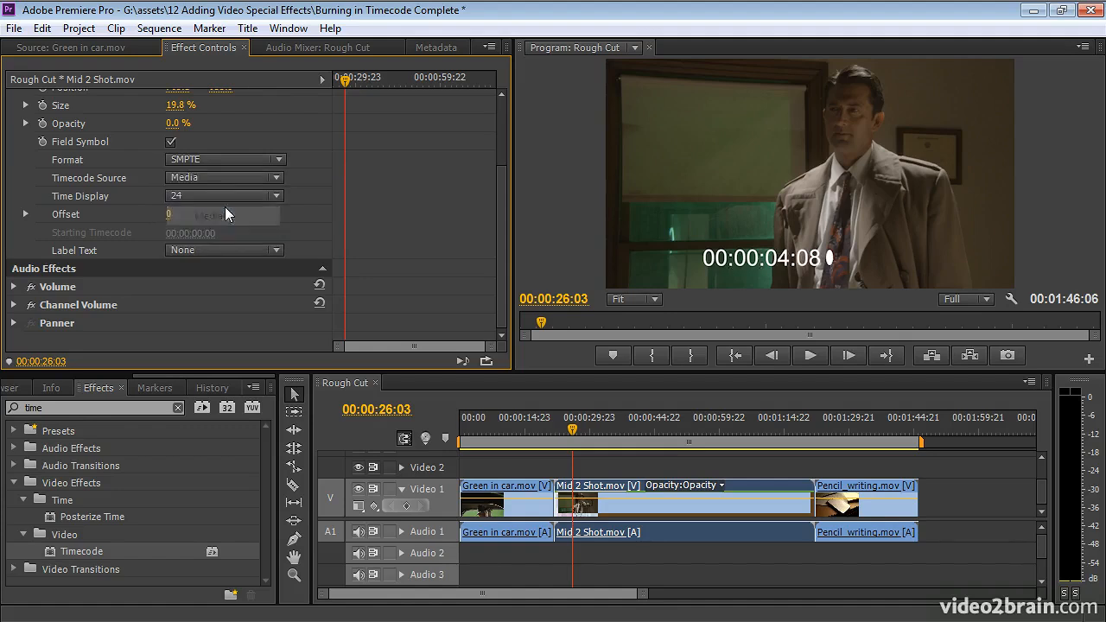
click(246, 178)
click(241, 233)
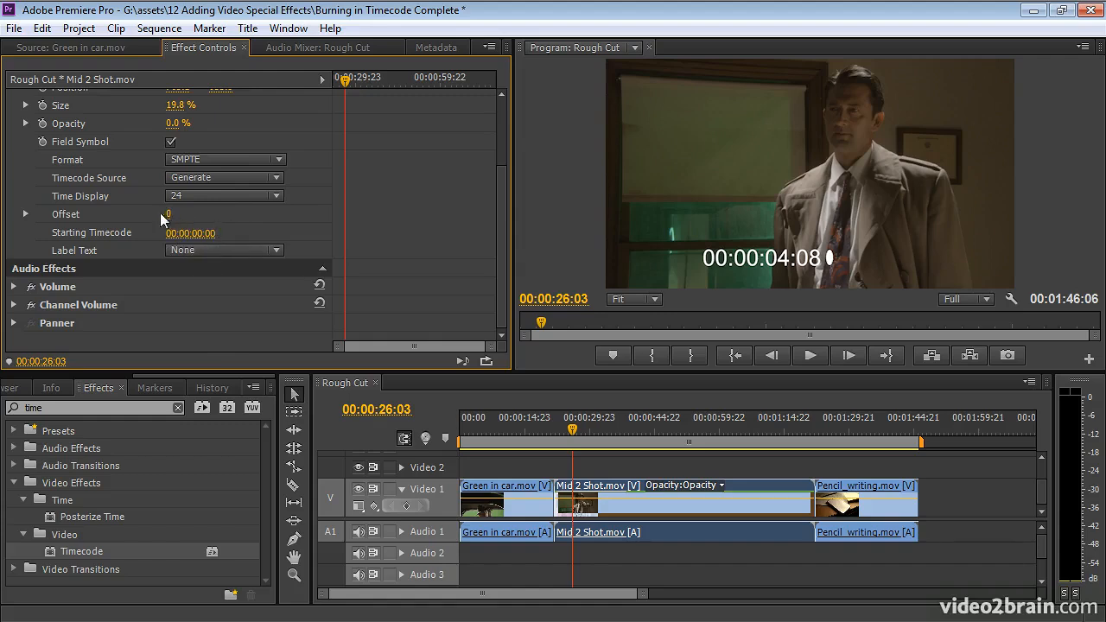
click(239, 180)
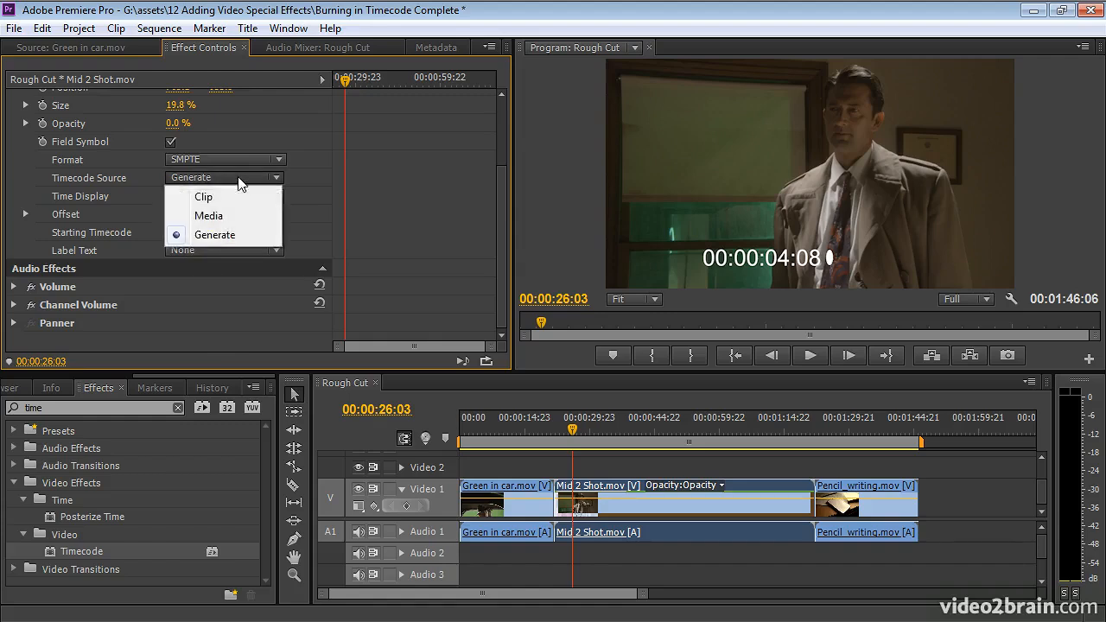
click(237, 198)
Try a timecode offset of 19 and reset the offset to 0.
click(169, 214)
text(19)
key(Return)
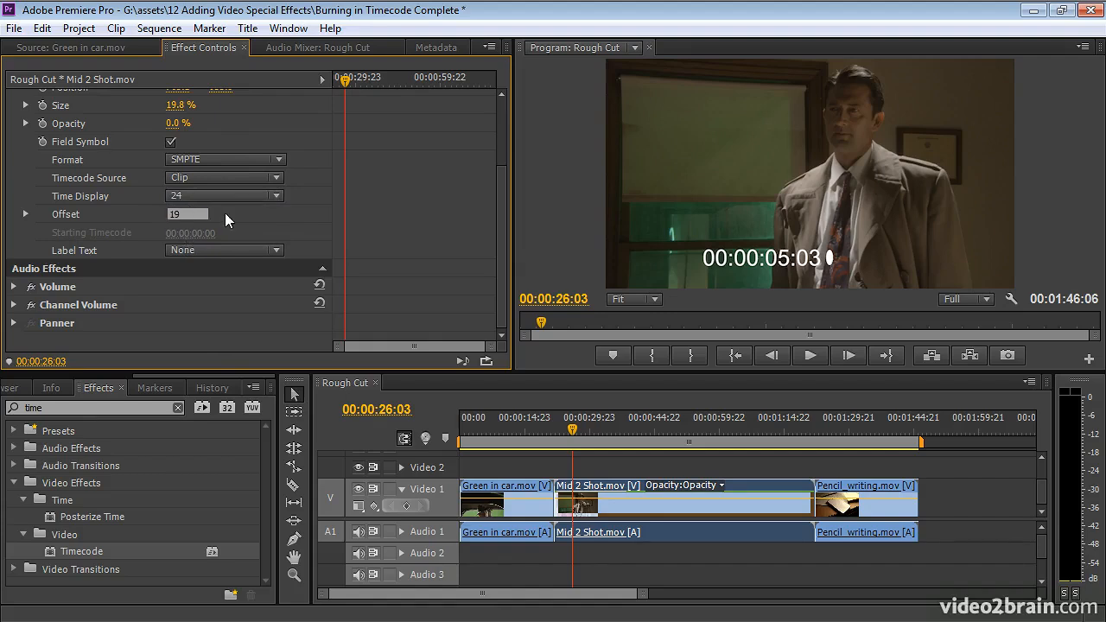
click(180, 213)
text(0)
key(Return)
Try the Automatic, Camera 1, Camera 2 and Camera 3 label texts on the timecode and return the label to None.
click(267, 249)
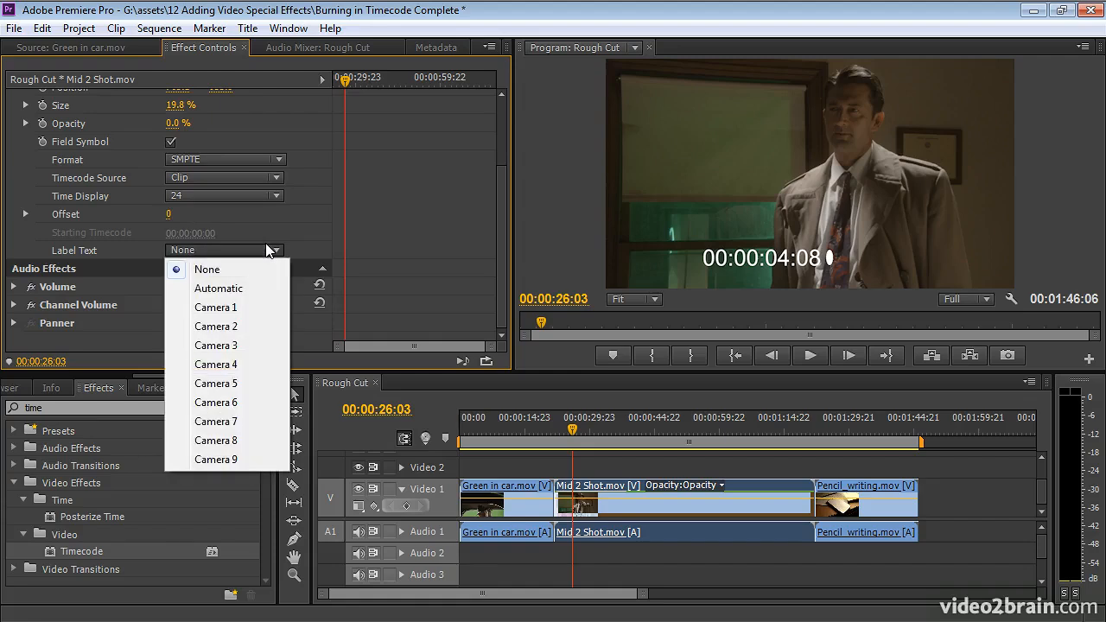
click(256, 290)
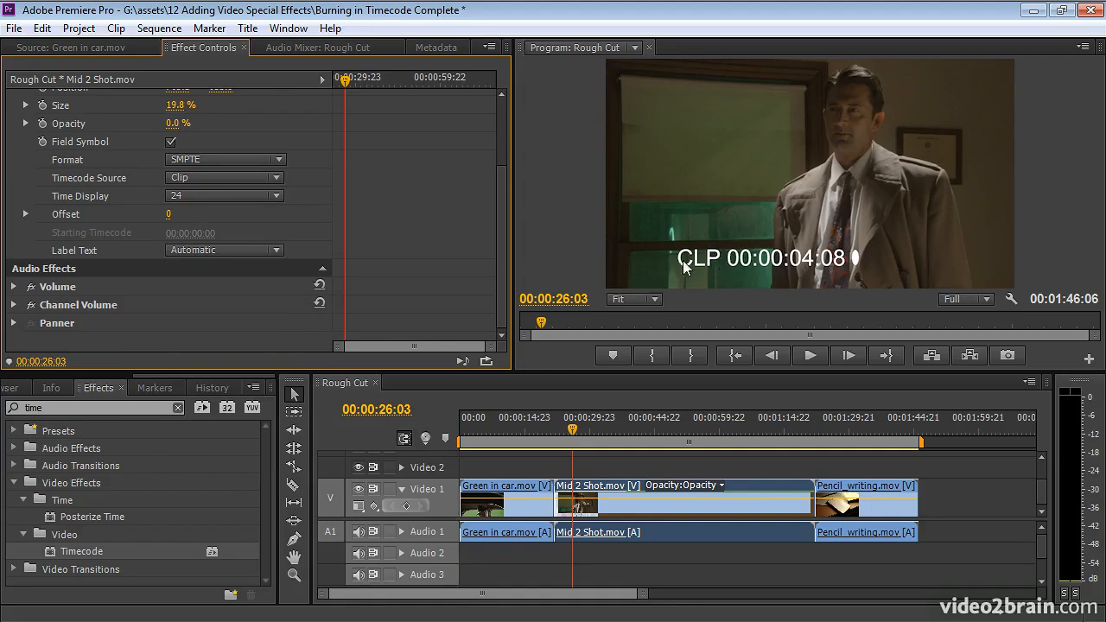
click(247, 249)
click(232, 308)
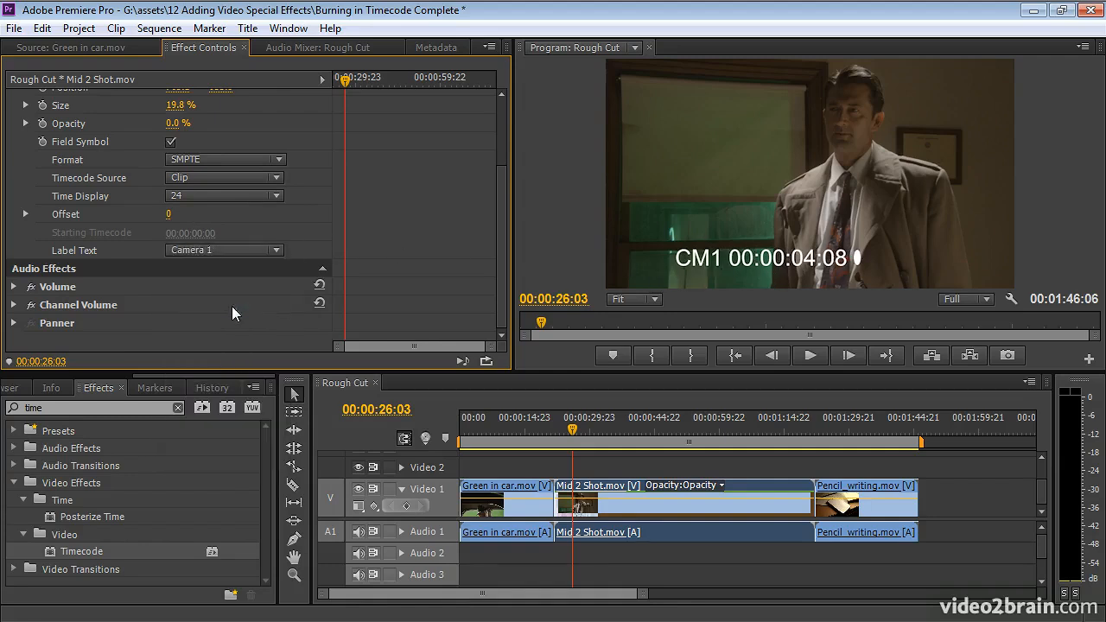
click(248, 251)
click(246, 327)
click(253, 252)
click(248, 347)
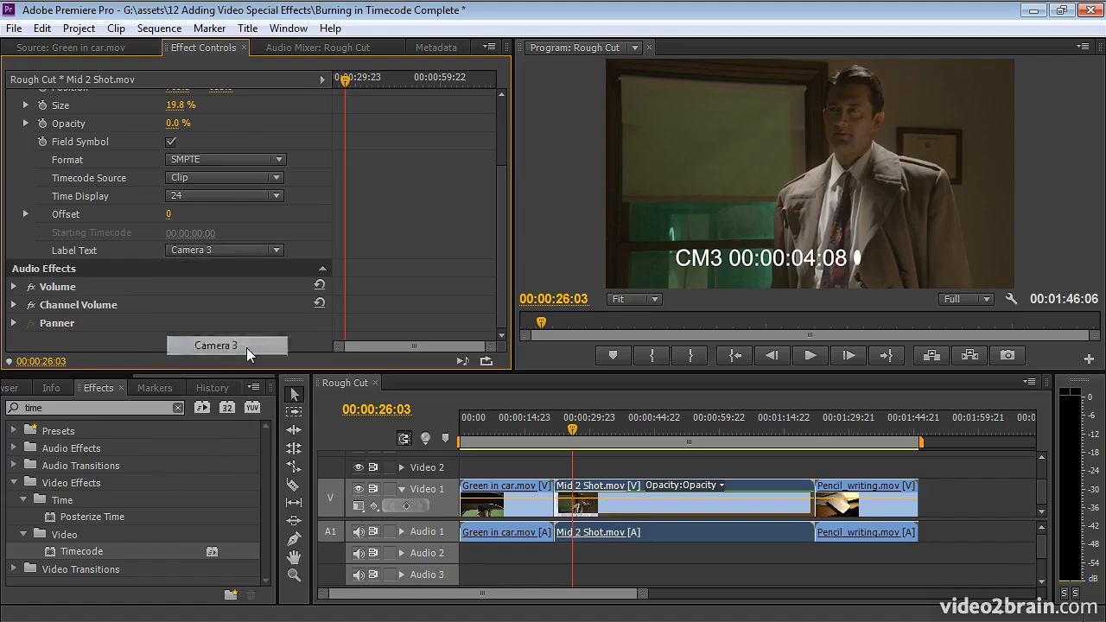
click(263, 250)
click(226, 271)
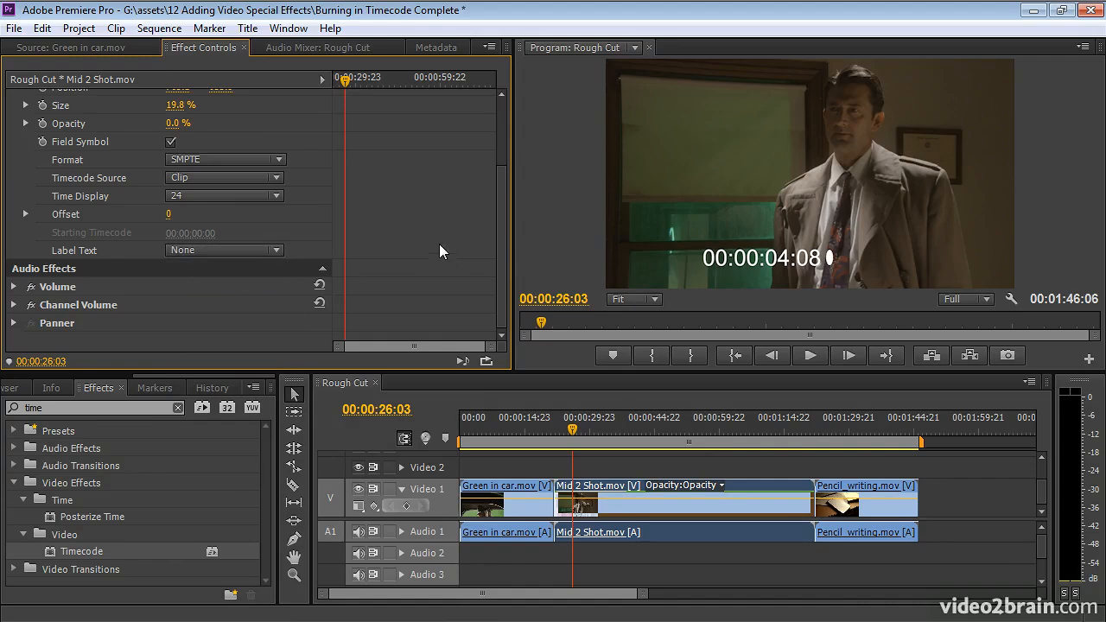
Turn off the field symbol in the Timecode effect on Mid 2 Shot.mov.
drag(502, 236, 500, 190)
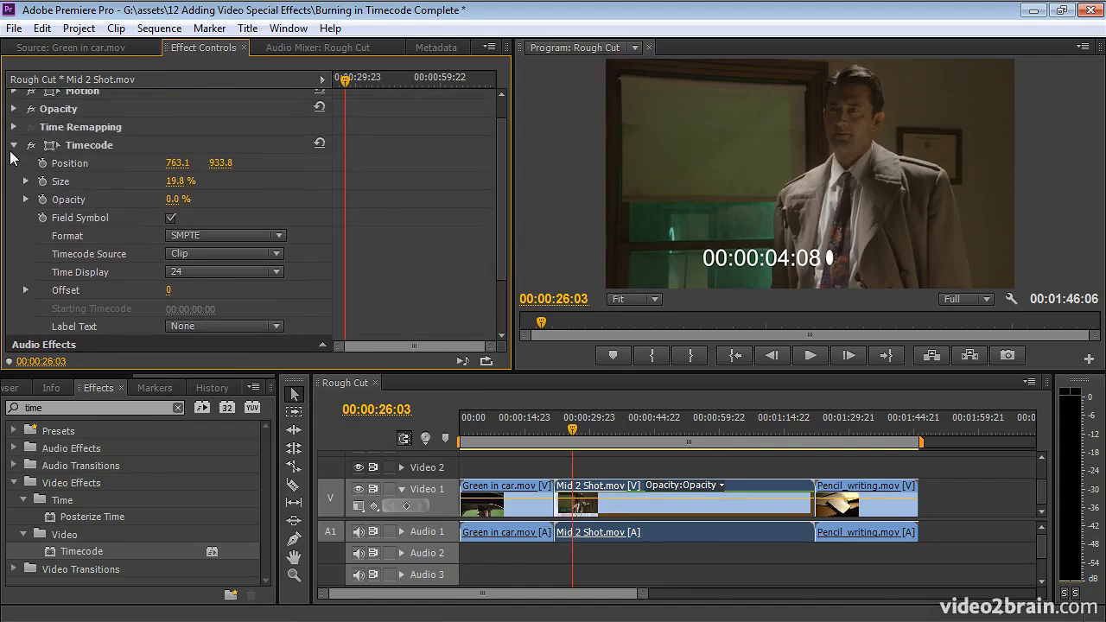
click(170, 218)
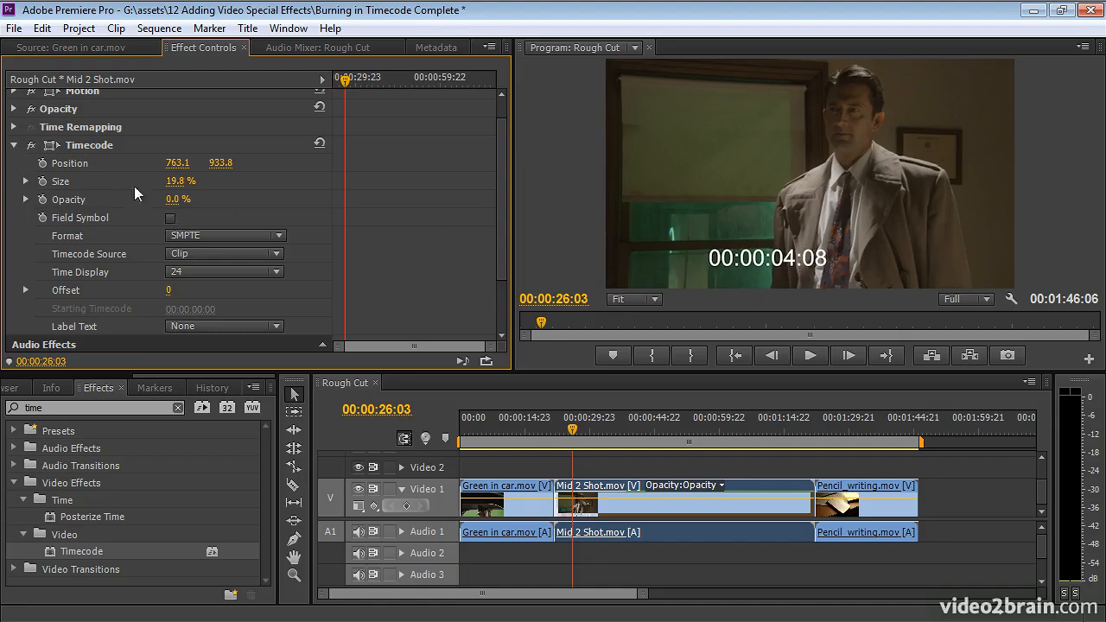
Check the overlay across the Pencil_writing.mov and Mid 2 Shot.mov clips, and delete the Timecode effect from Mid 2 Shot.mov.
click(13, 144)
click(628, 507)
drag(842, 423, 850, 423)
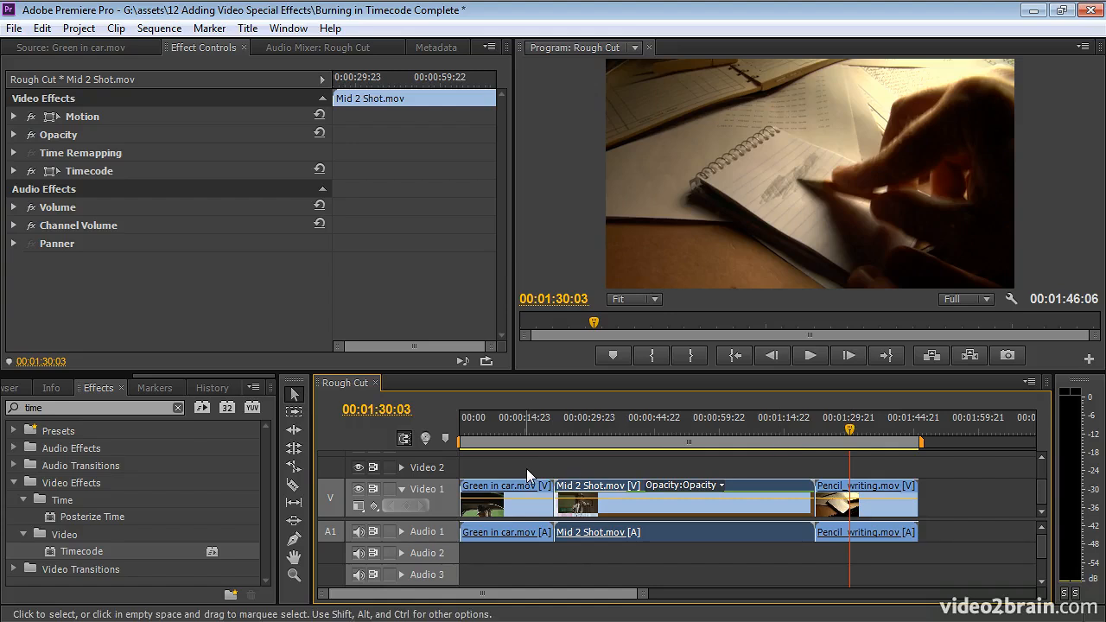
click(643, 425)
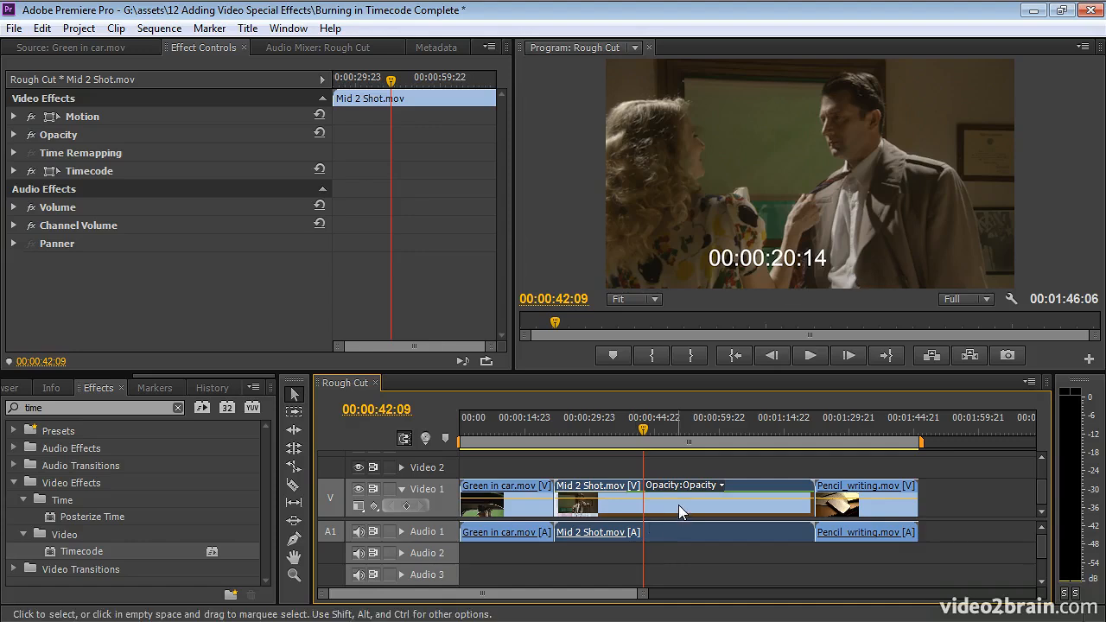
click(76, 176)
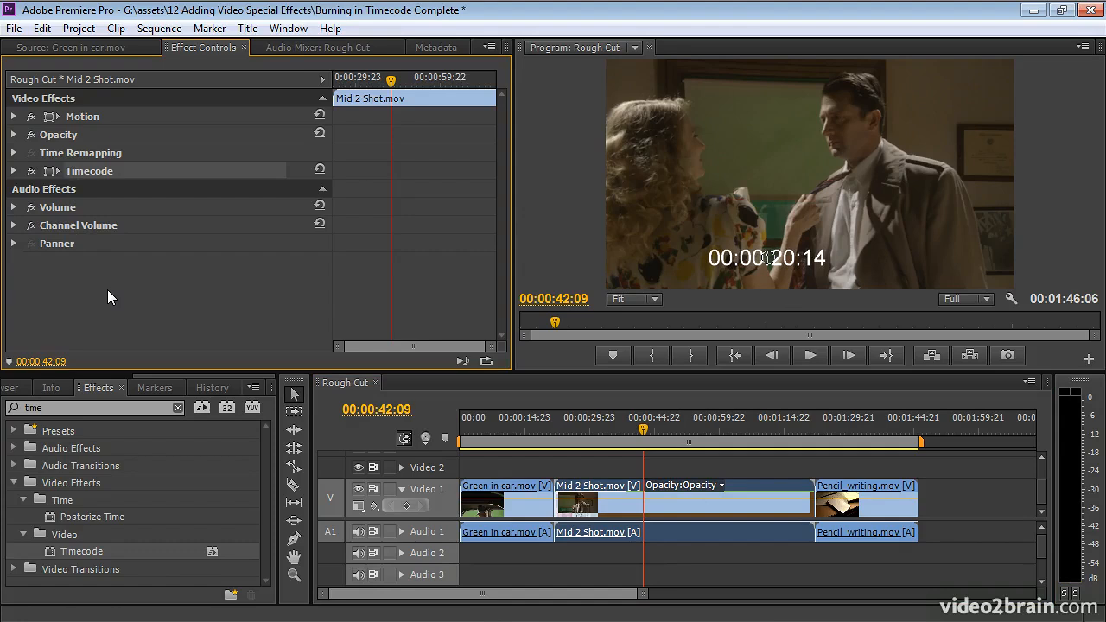
key(Delete)
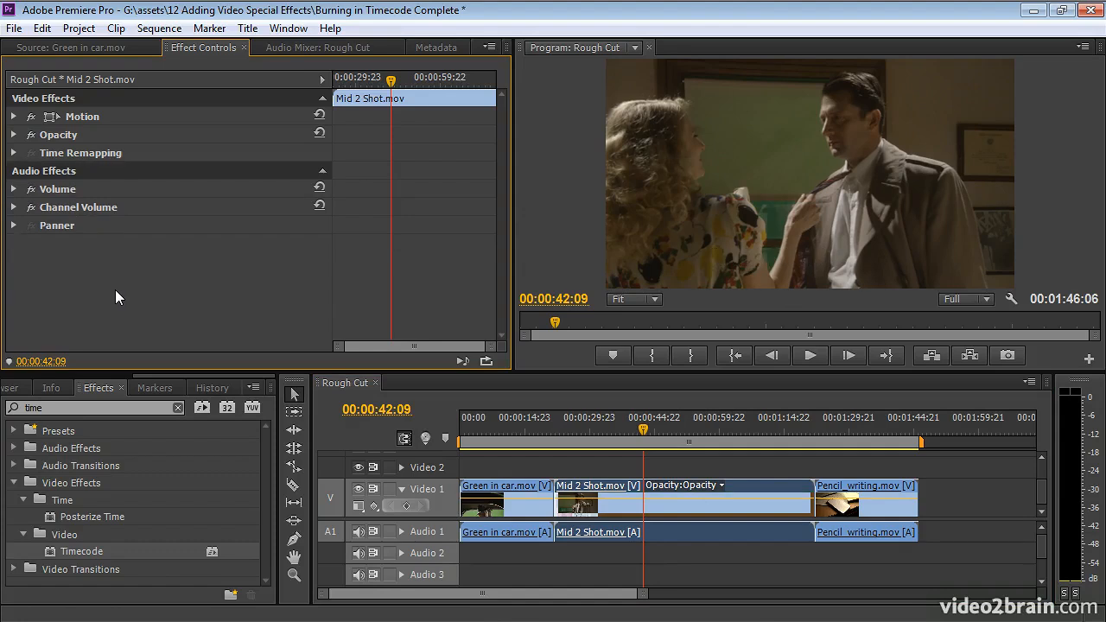
Create a transparent video item at 1920 × 1080, 23.976 fps, with square pixels in the project.
click(24, 376)
click(62, 388)
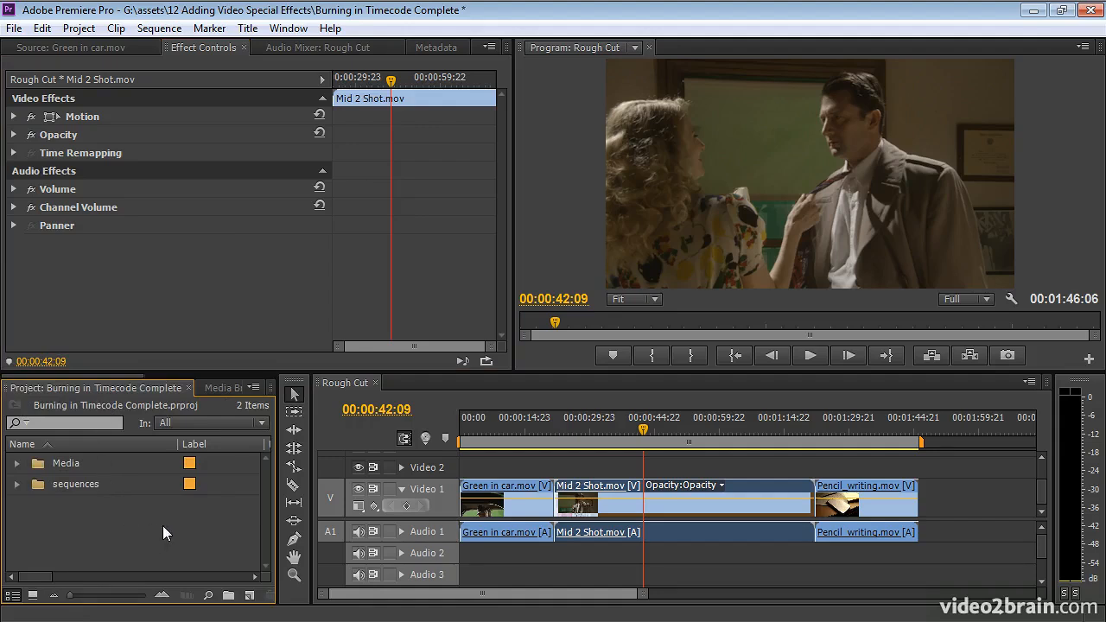
click(249, 596)
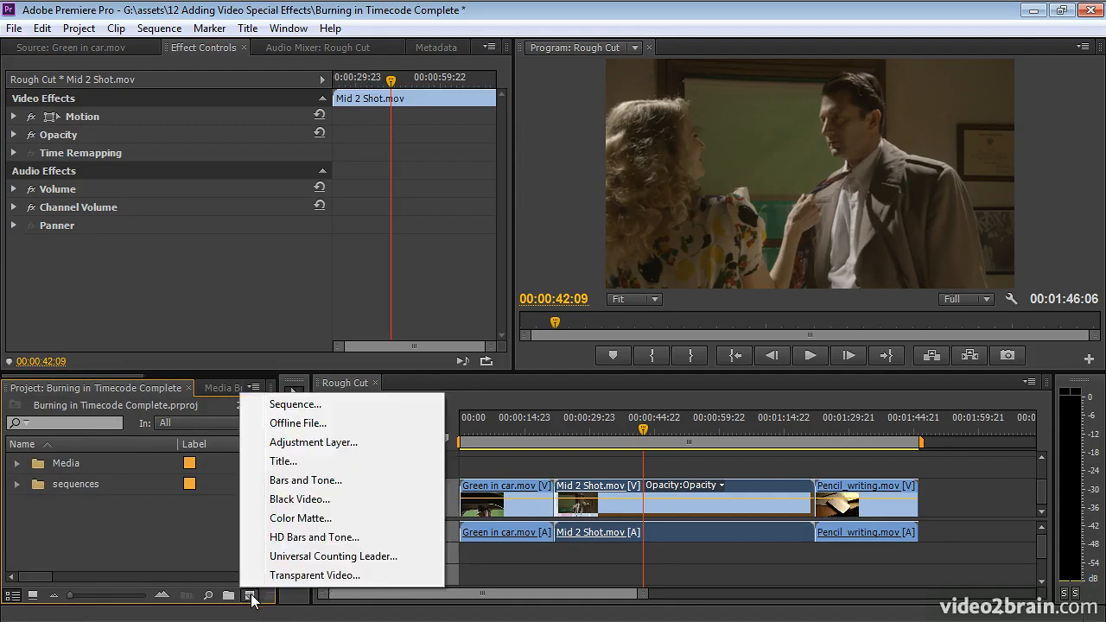
click(13, 28)
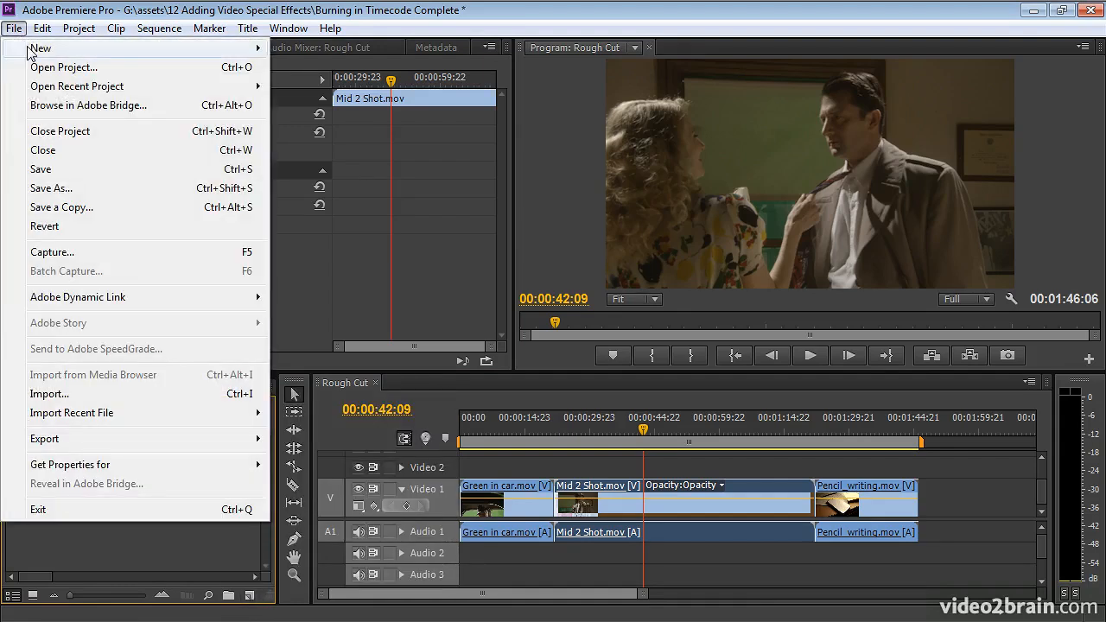
mouse_move(28, 53)
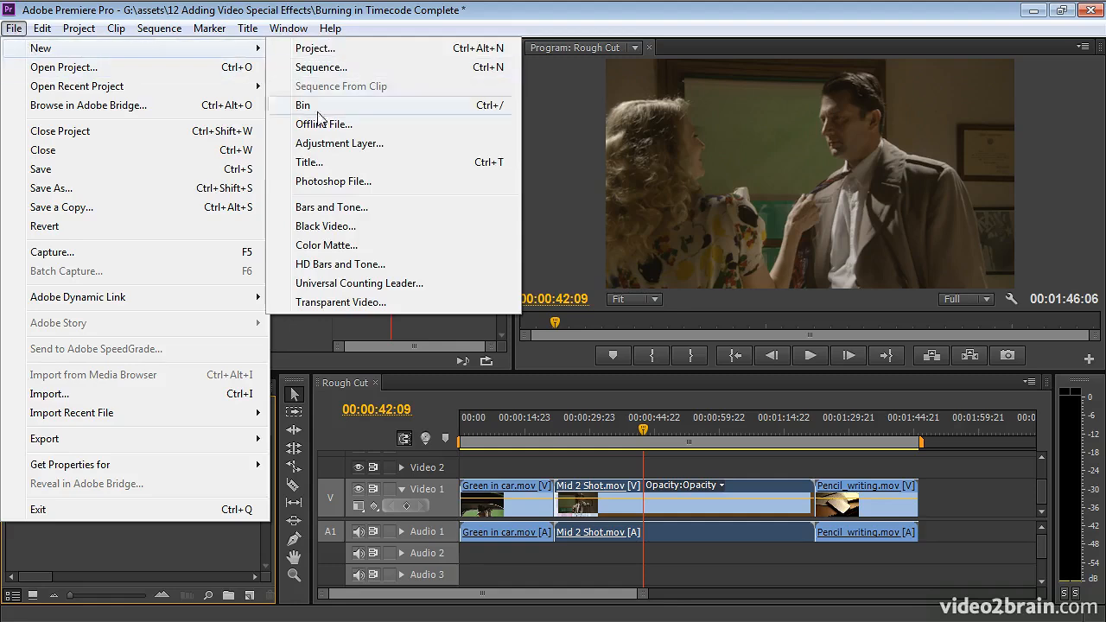
click(249, 596)
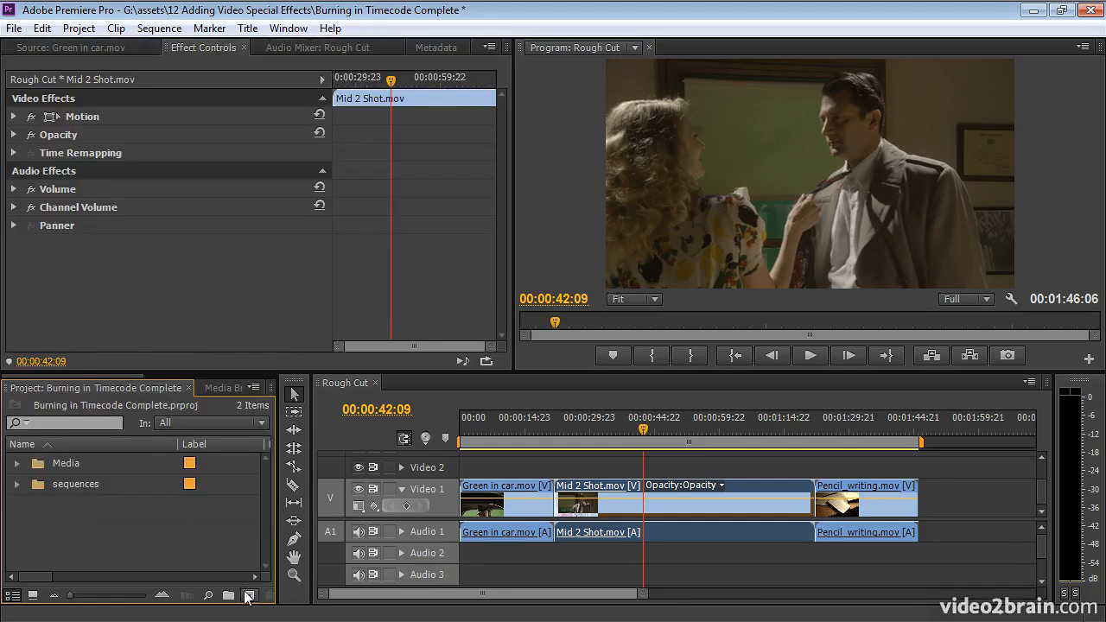
click(249, 596)
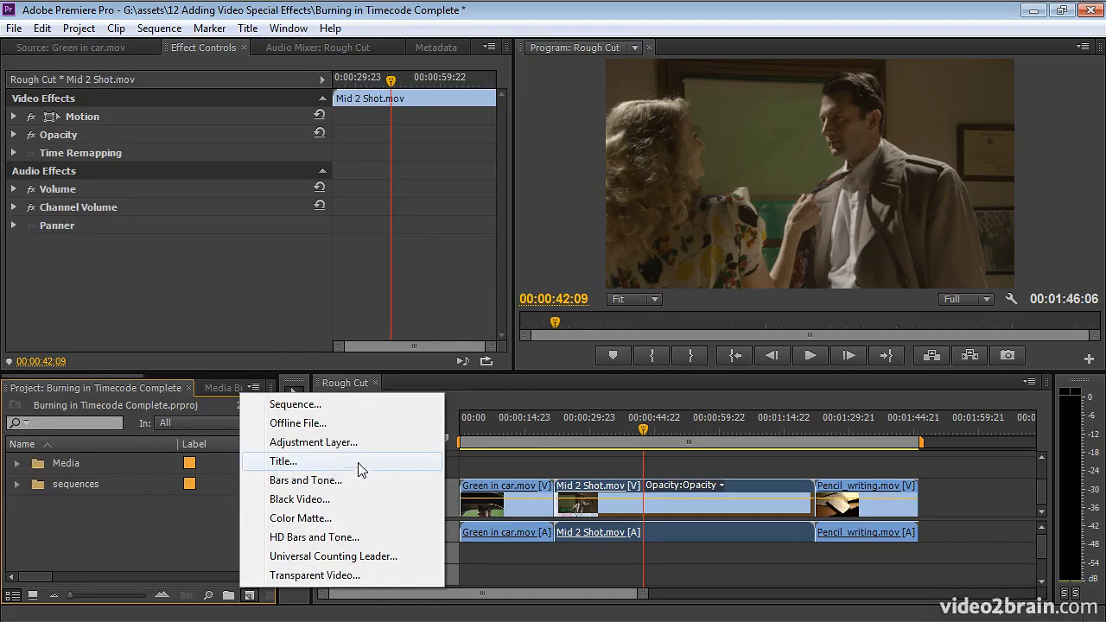
click(315, 575)
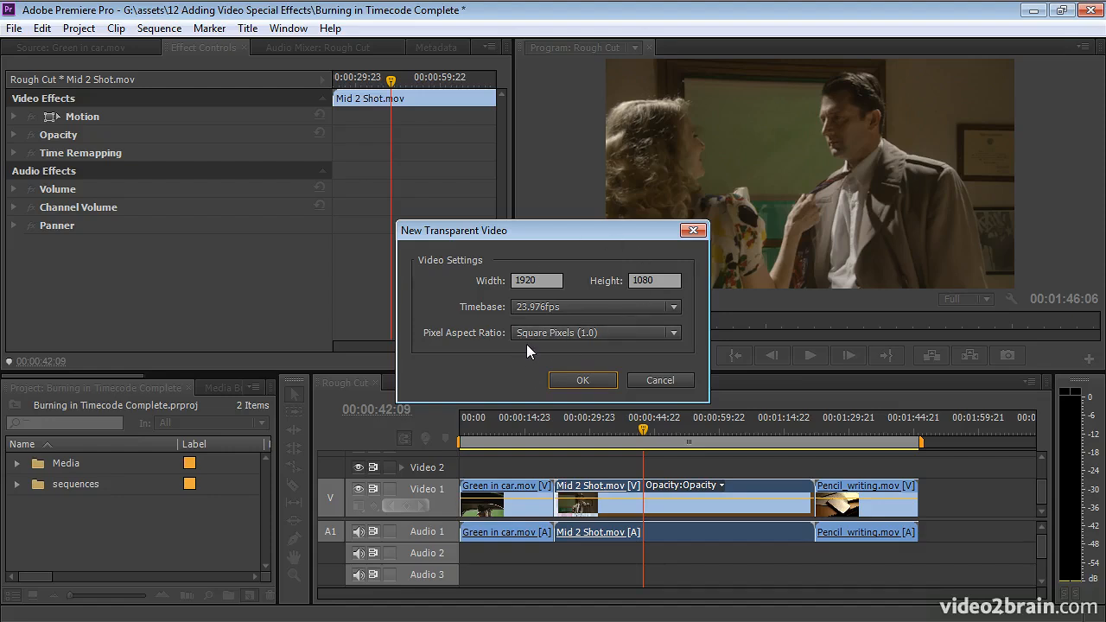
click(582, 380)
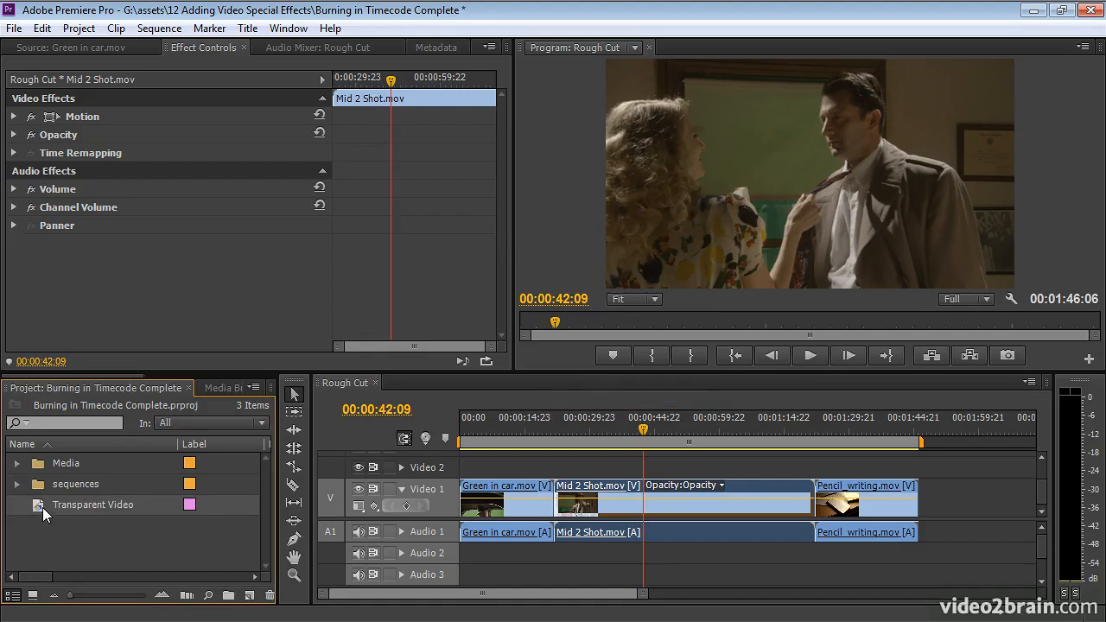
Place the Transparent Video clip on Video 2 at the sequence start and extend its end to about 00:00:42:09.
drag(43, 508, 408, 466)
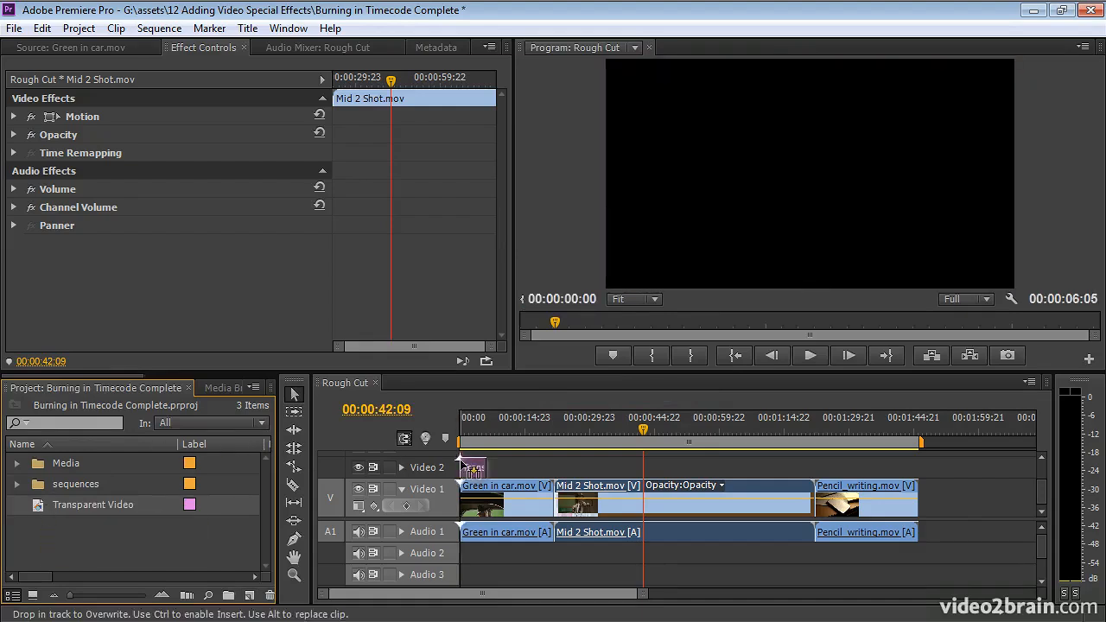
drag(477, 467, 640, 468)
click(597, 424)
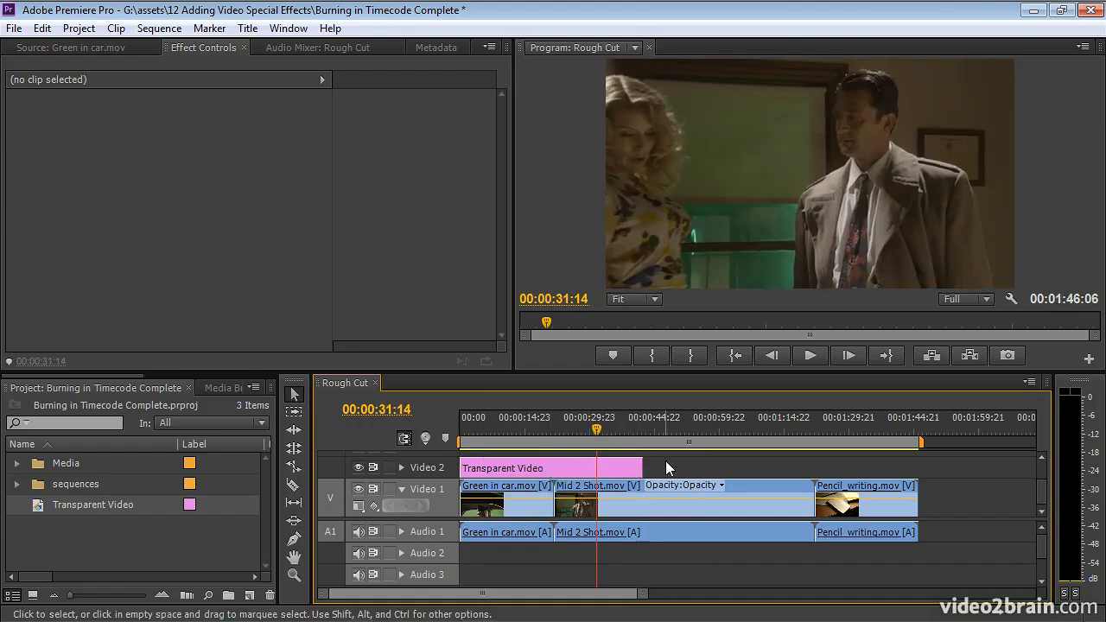
Apply the Timecode effect to the Transparent Video clip, turn off its field symbol and check the overlay at 00:00:30:04.
scroll(198, 374, down, 5)
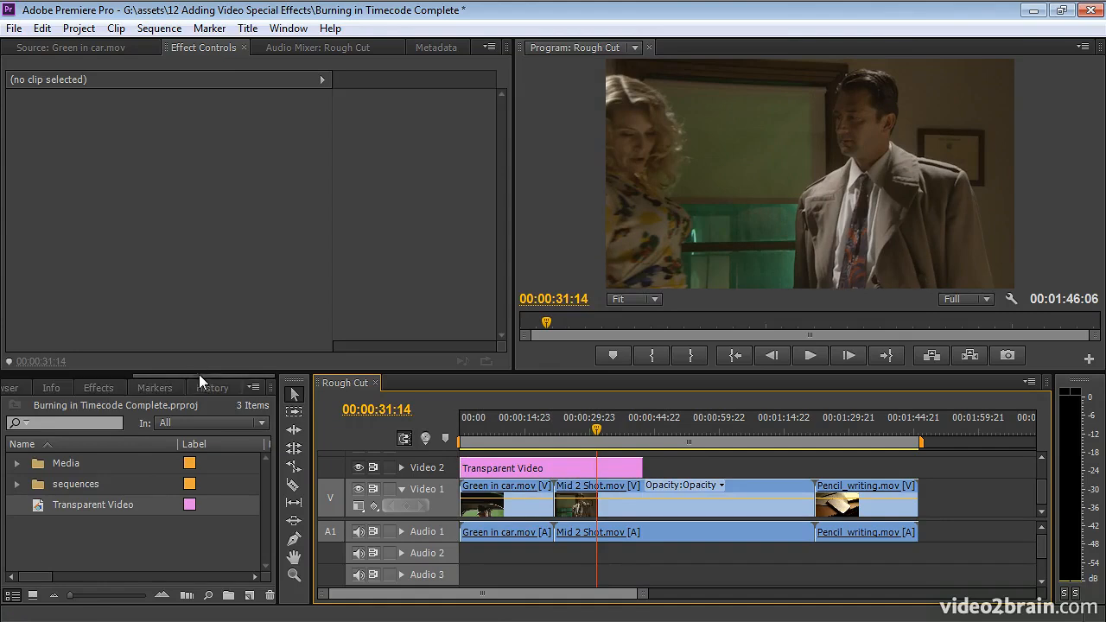
click(108, 388)
drag(47, 547, 493, 468)
mouse_move(552, 432)
mouse_down()
mouse_move(495, 425)
mouse_move(558, 423)
mouse_up()
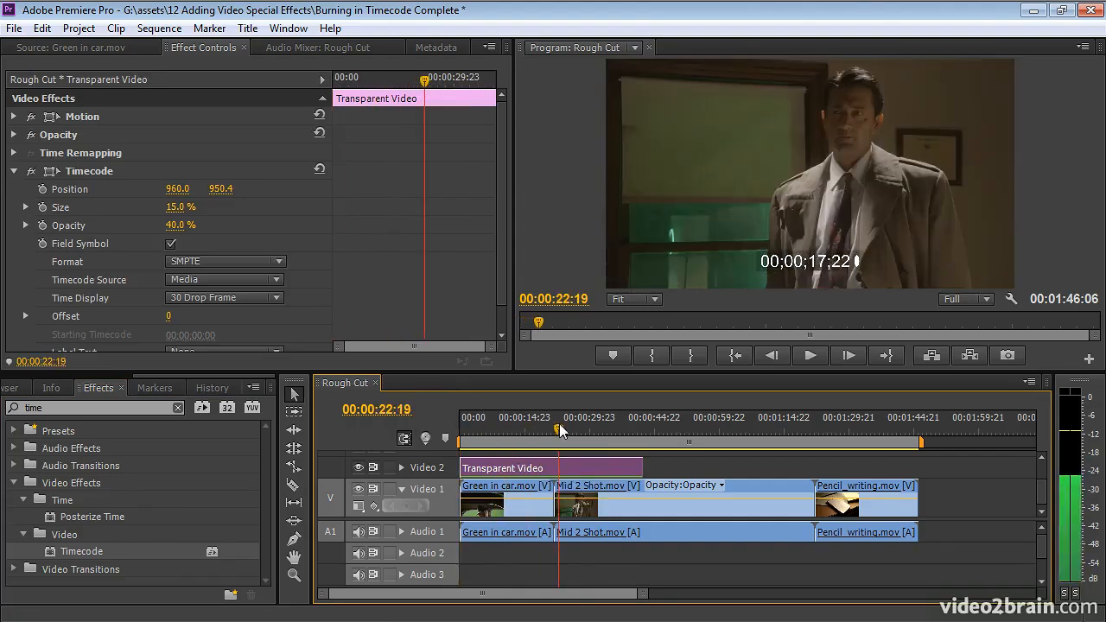
click(169, 244)
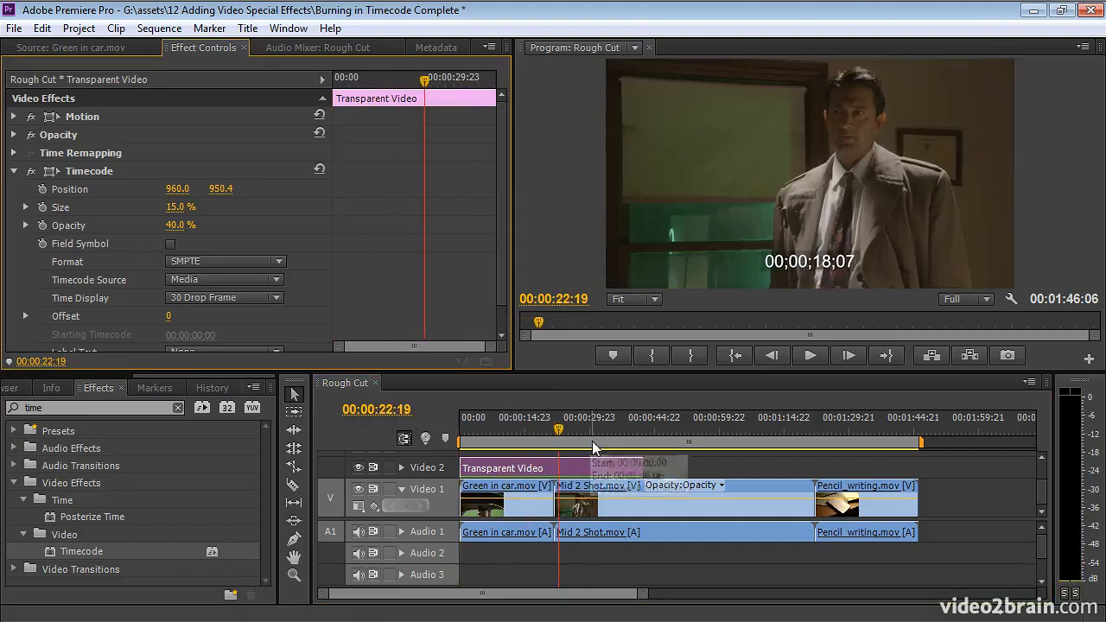
mouse_move(585, 425)
mouse_down()
mouse_move(615, 426)
mouse_move(591, 427)
mouse_up()
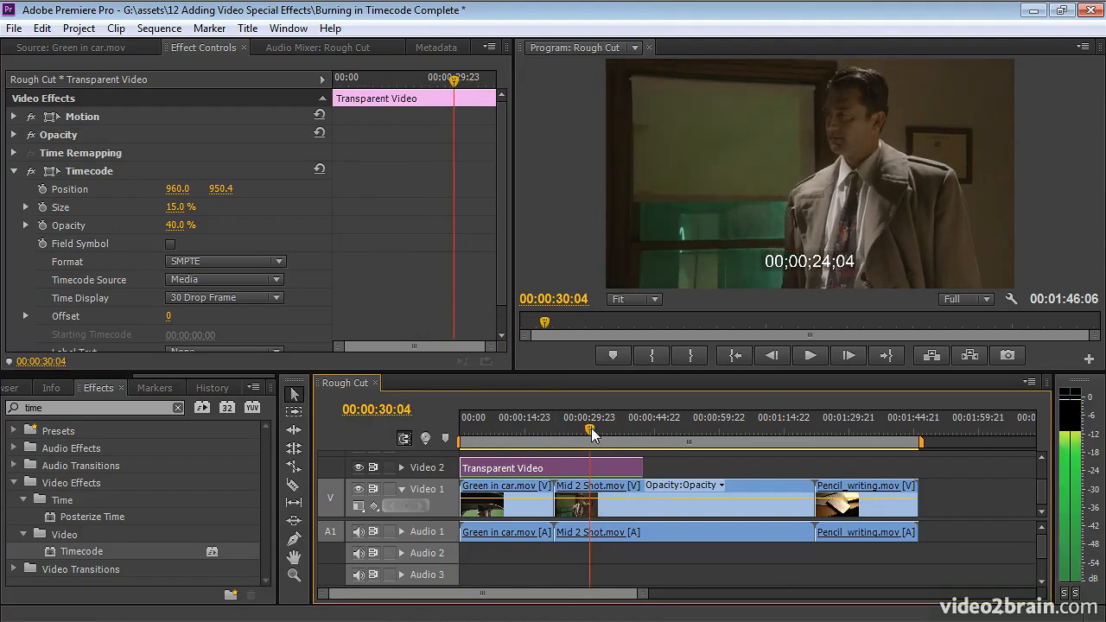
Try the 30 Non-Drop Frame time display on the Transparent Video timecode and return it to 30 Drop Frame.
click(273, 298)
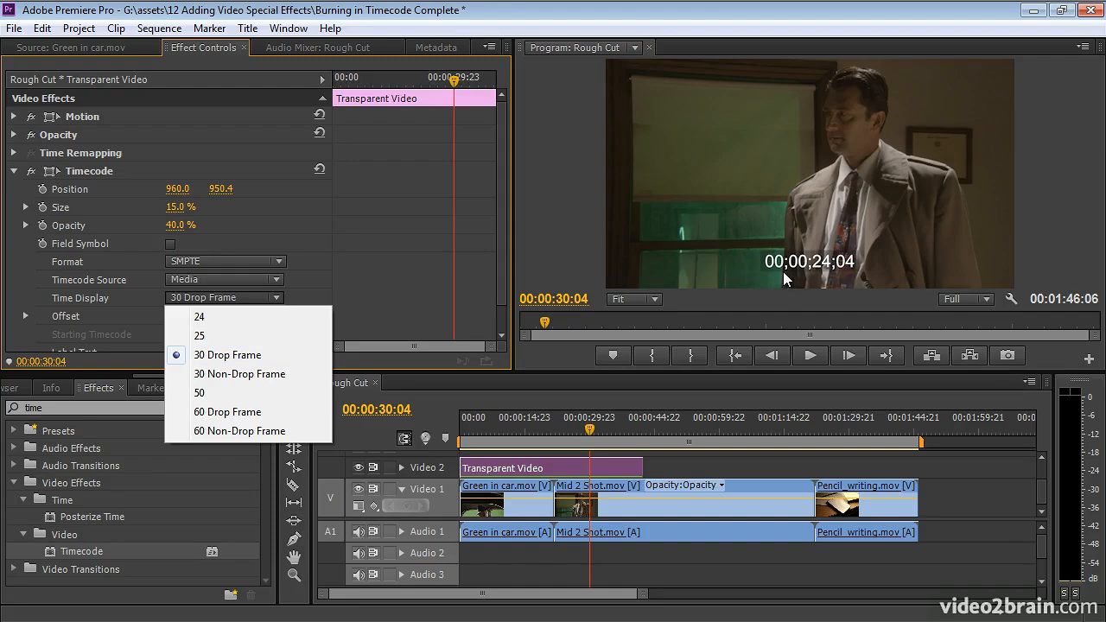
click(284, 373)
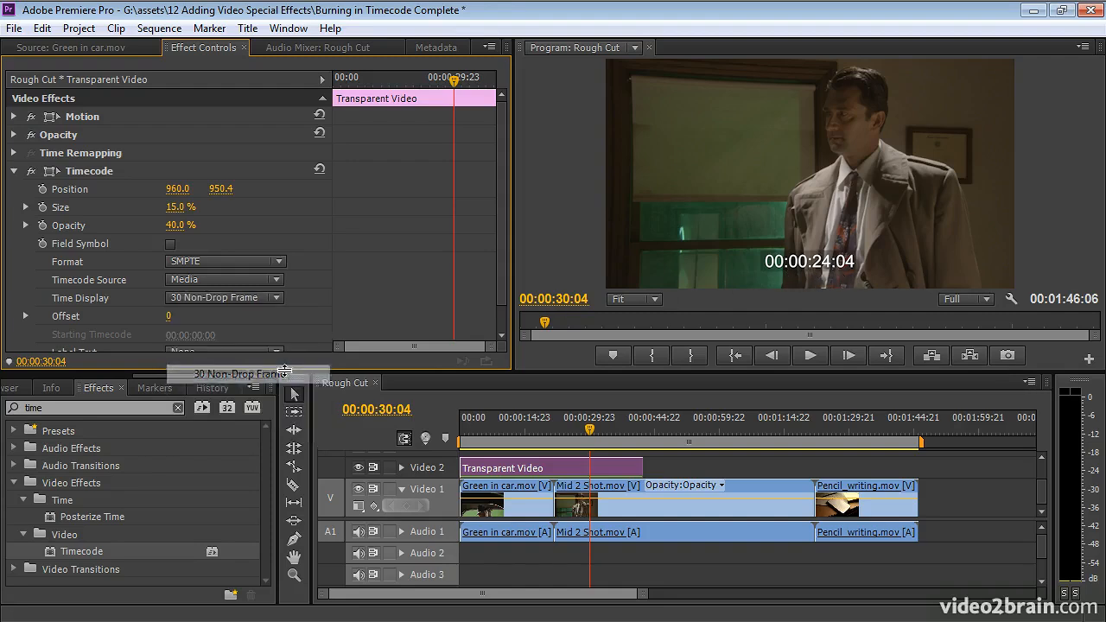
click(213, 298)
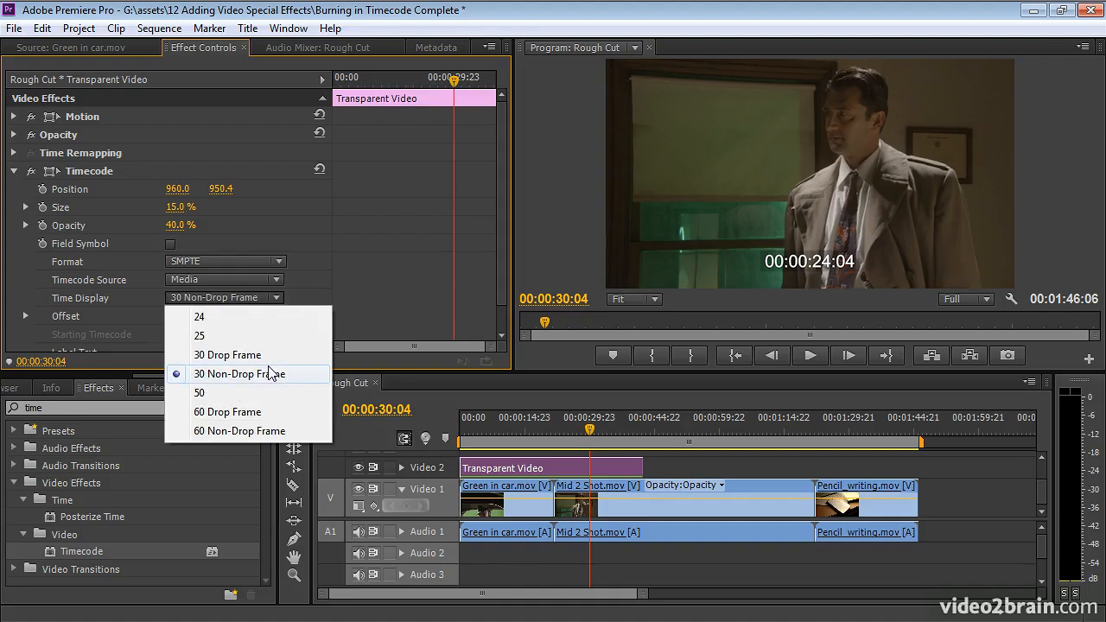
mouse_move(797, 422)
mouse_down()
mouse_move(867, 417)
mouse_move(626, 434)
mouse_up()
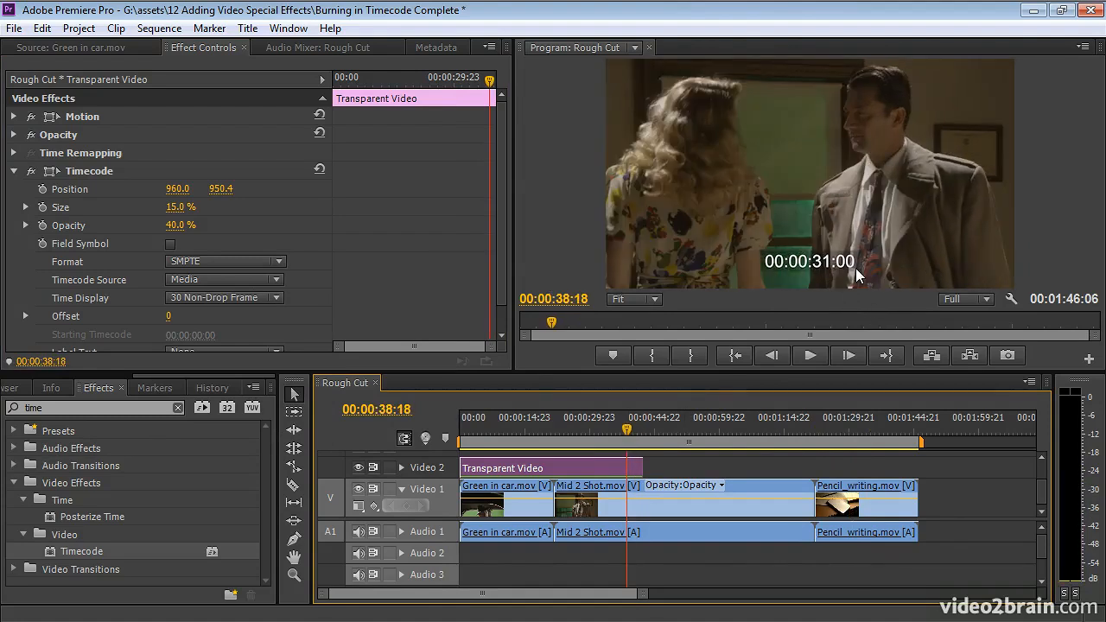
click(238, 295)
click(237, 354)
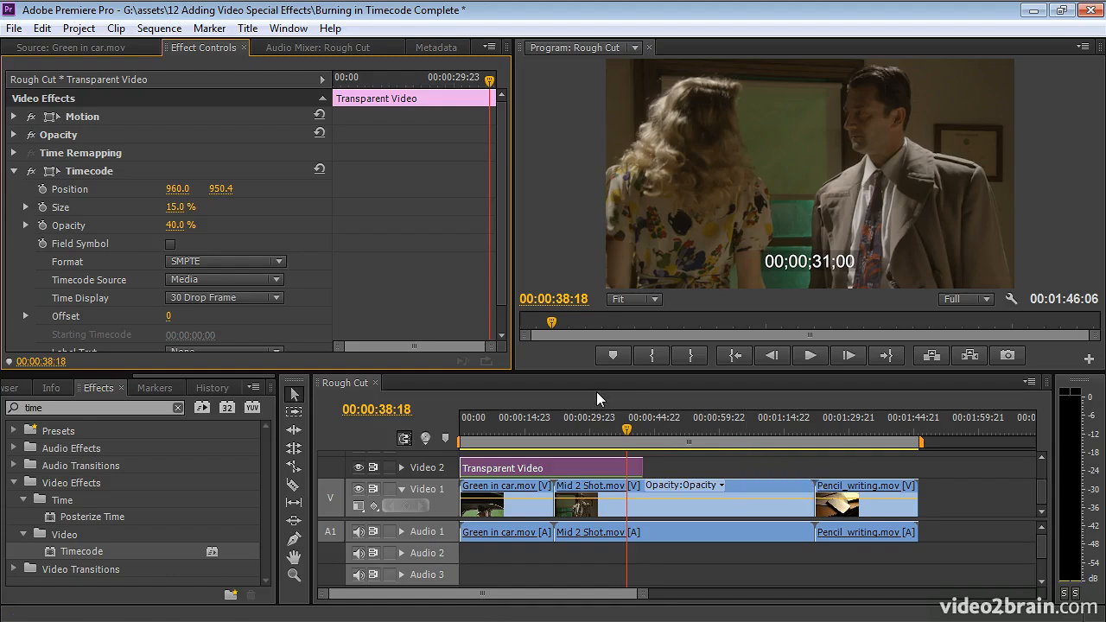
Review the time display options and the remaining Timecode settings, and check the overlay on Green in car.mov at 00:00:10:05.
click(186, 299)
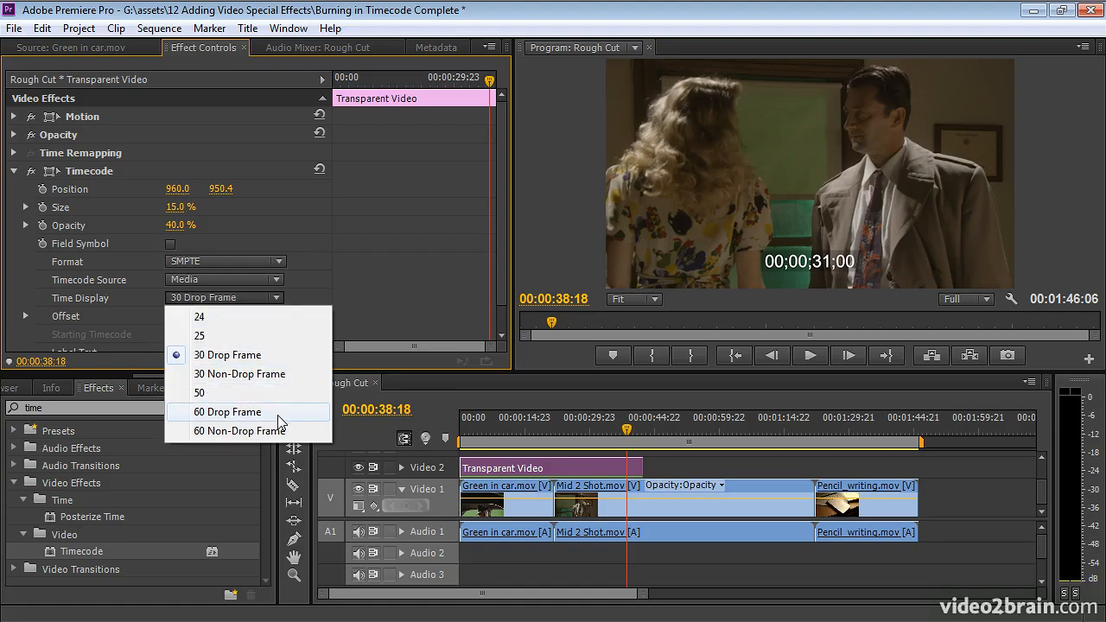
click(501, 313)
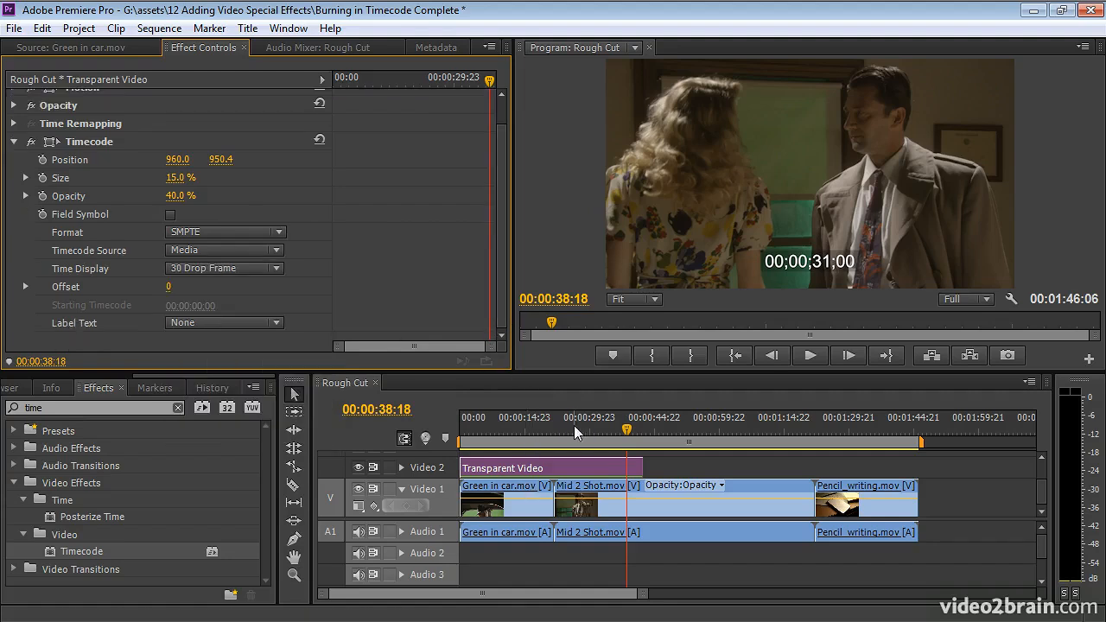
click(503, 423)
drag(504, 422, 504, 423)
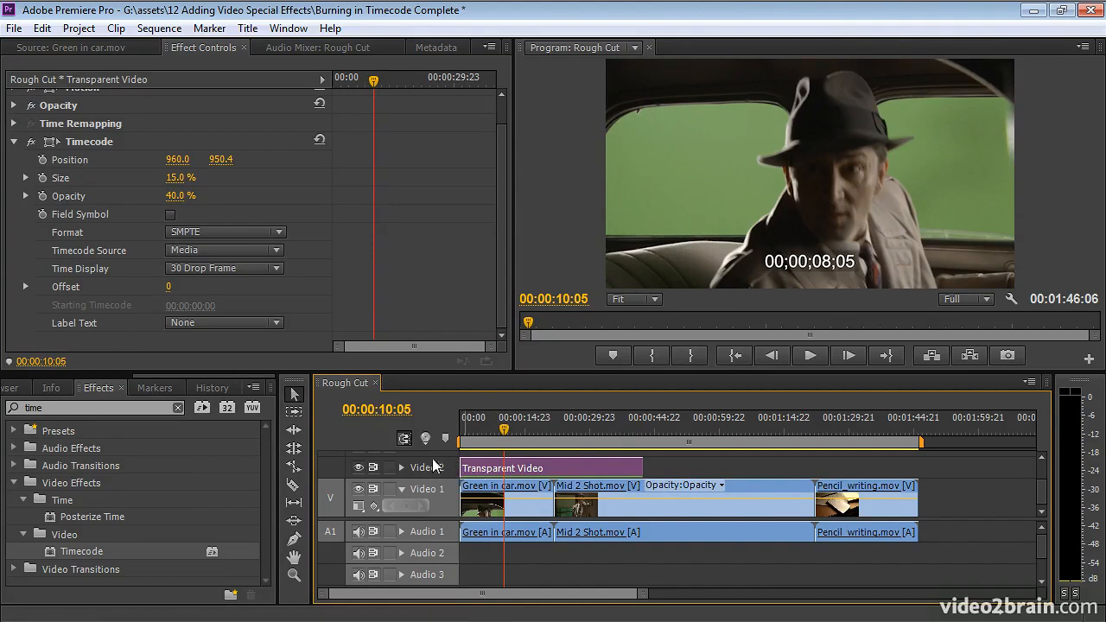
Create a 1920 × 1080, 23.976 fps adjustment layer and place it on Video 2 from shortly after the Transparent Video clip to the sequence end.
click(31, 375)
click(26, 382)
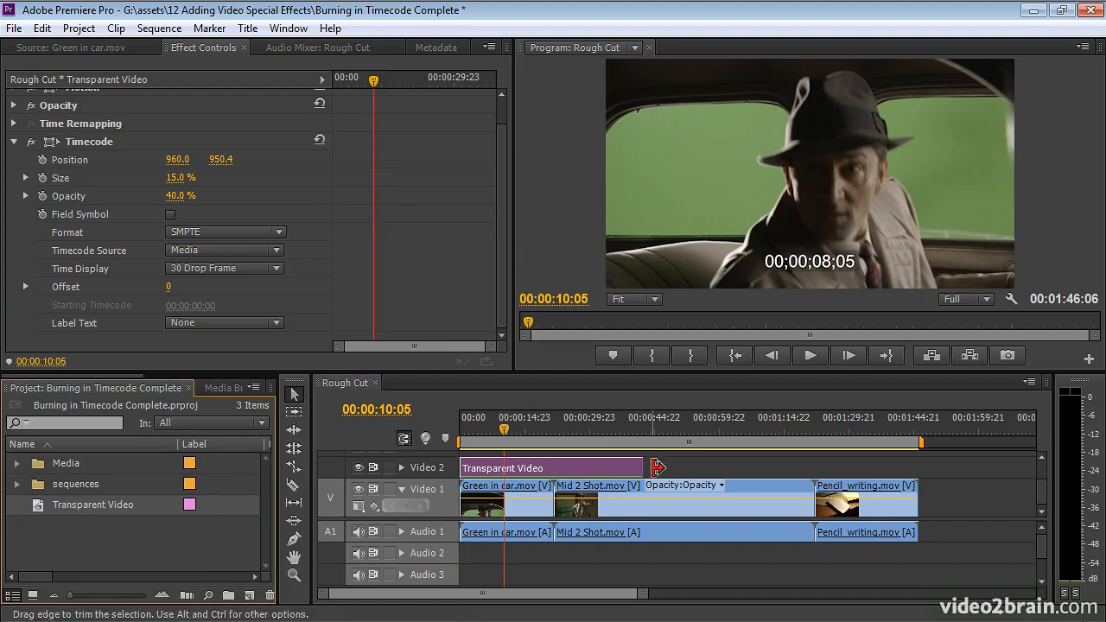
click(250, 595)
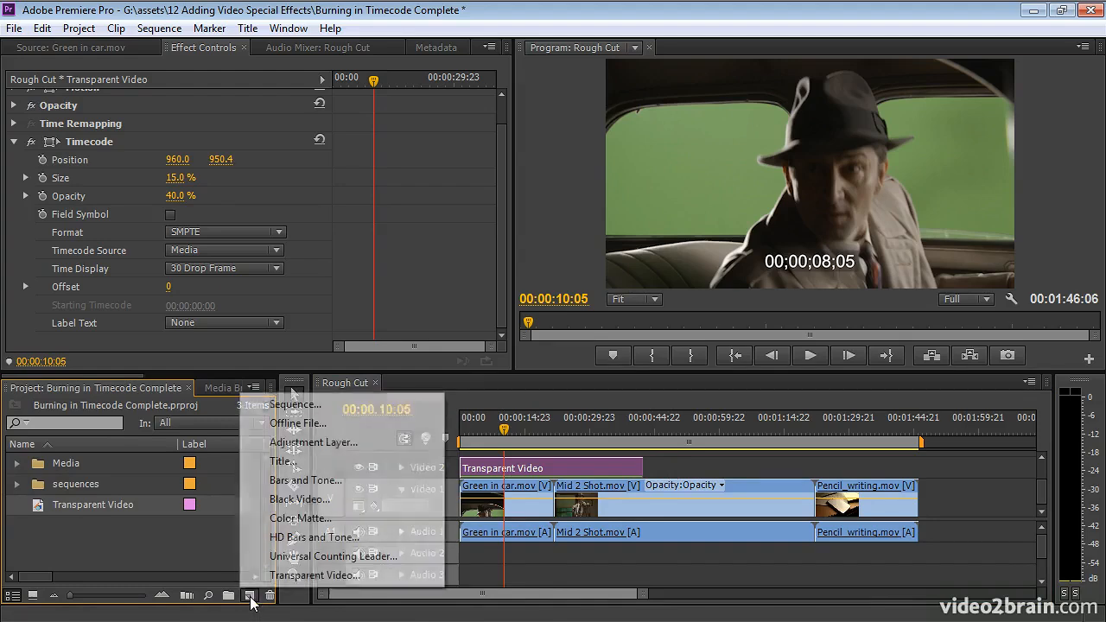
click(392, 444)
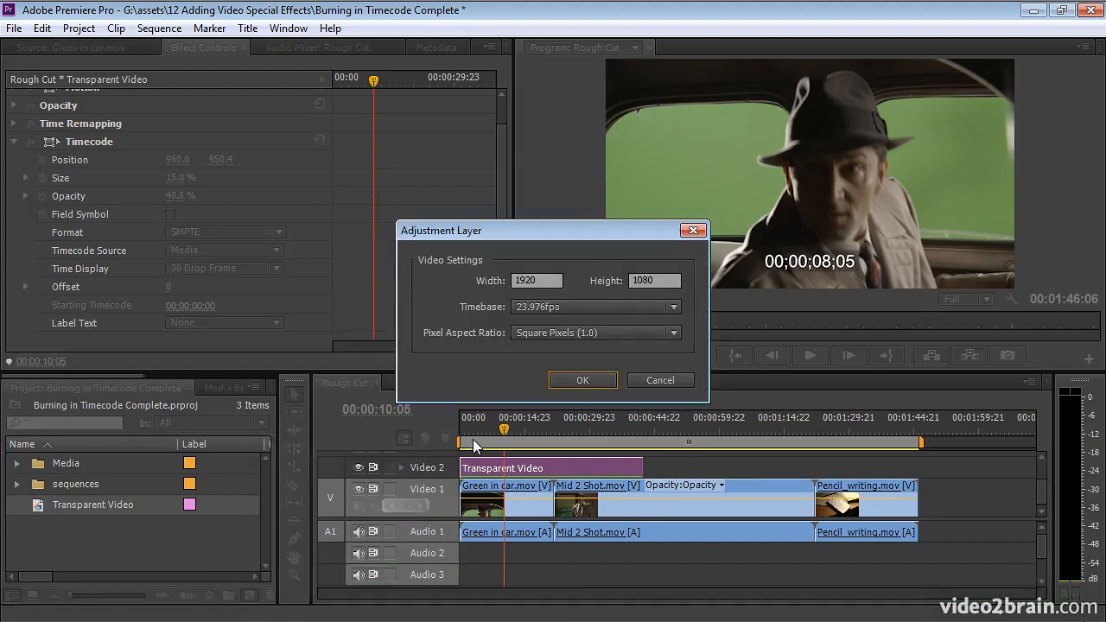
click(602, 382)
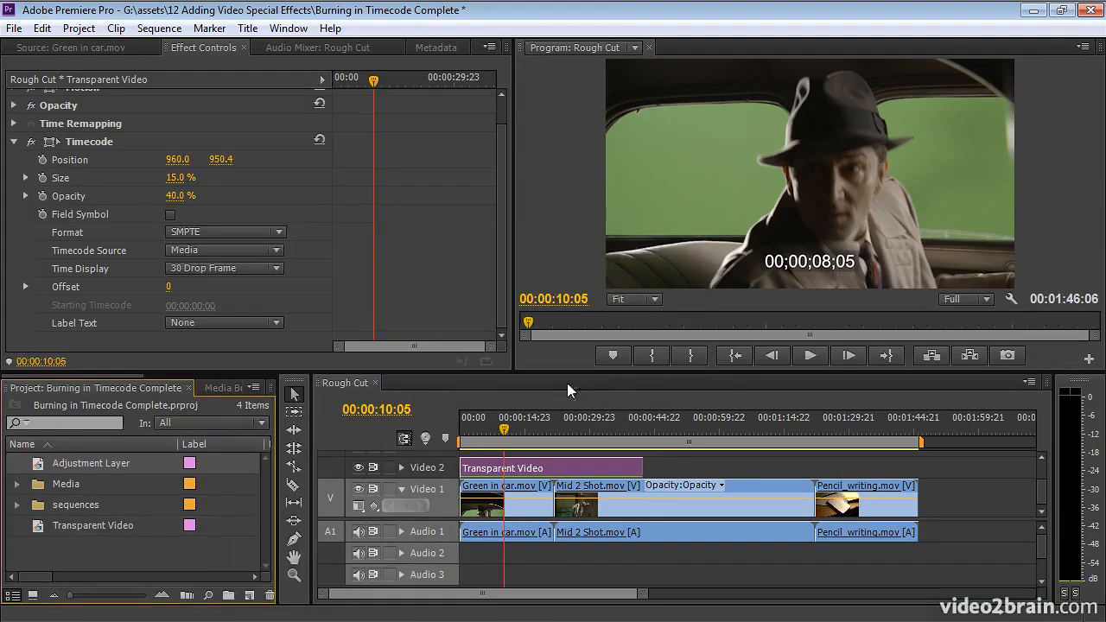
drag(32, 466, 920, 464)
drag(717, 466, 680, 467)
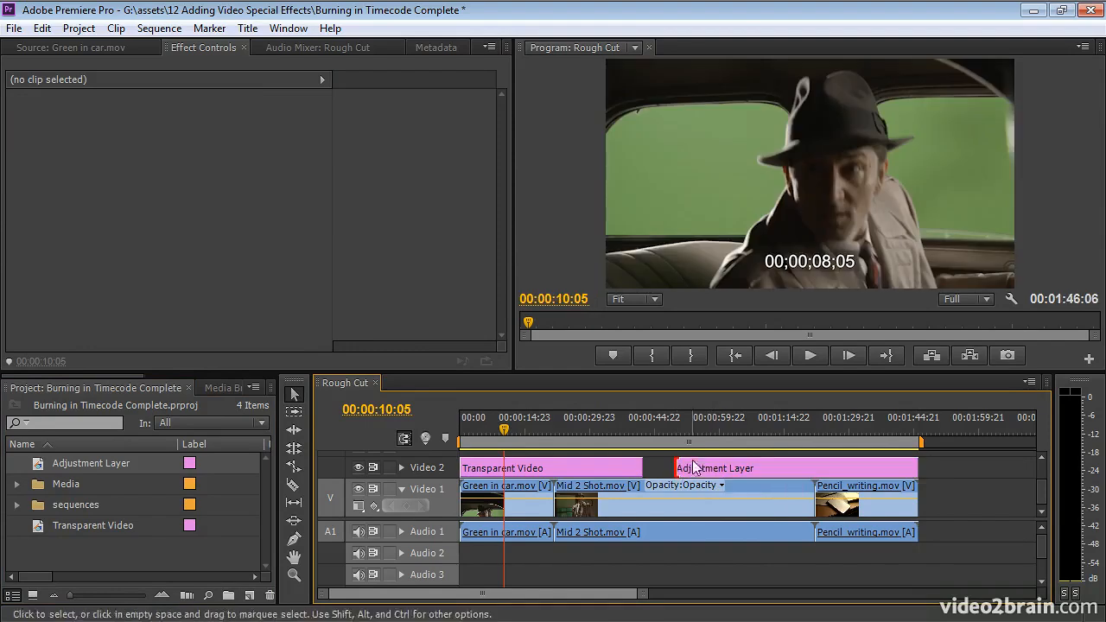
Apply the Timecode effect to the Adjustment Layer clip on Video 2 and turn off its field symbol.
scroll(177, 374, down, 3)
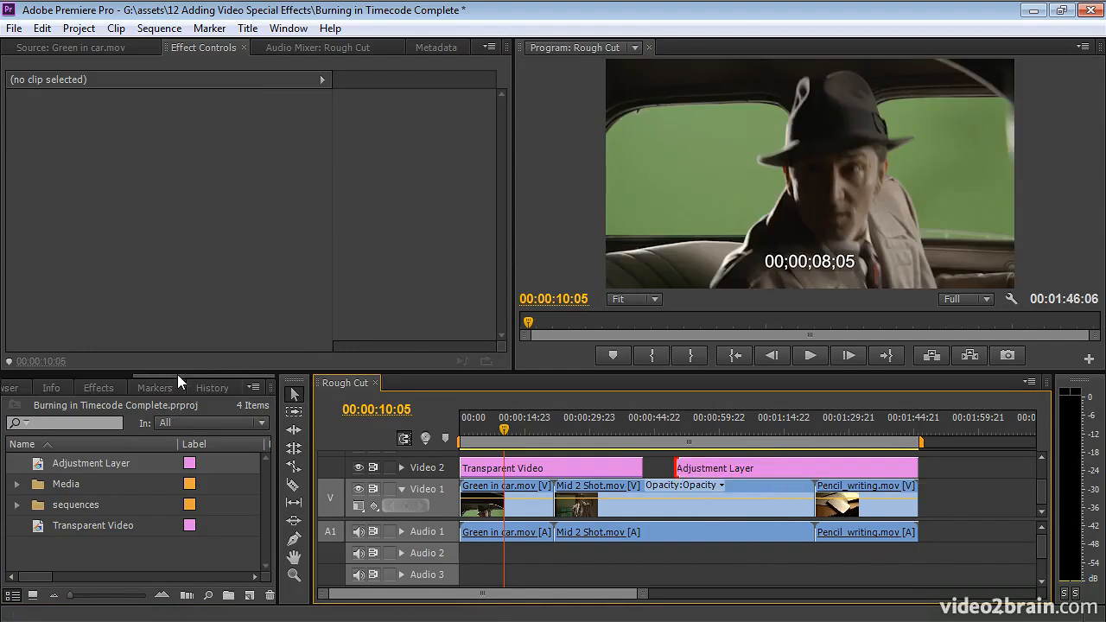
click(95, 388)
drag(45, 550, 713, 469)
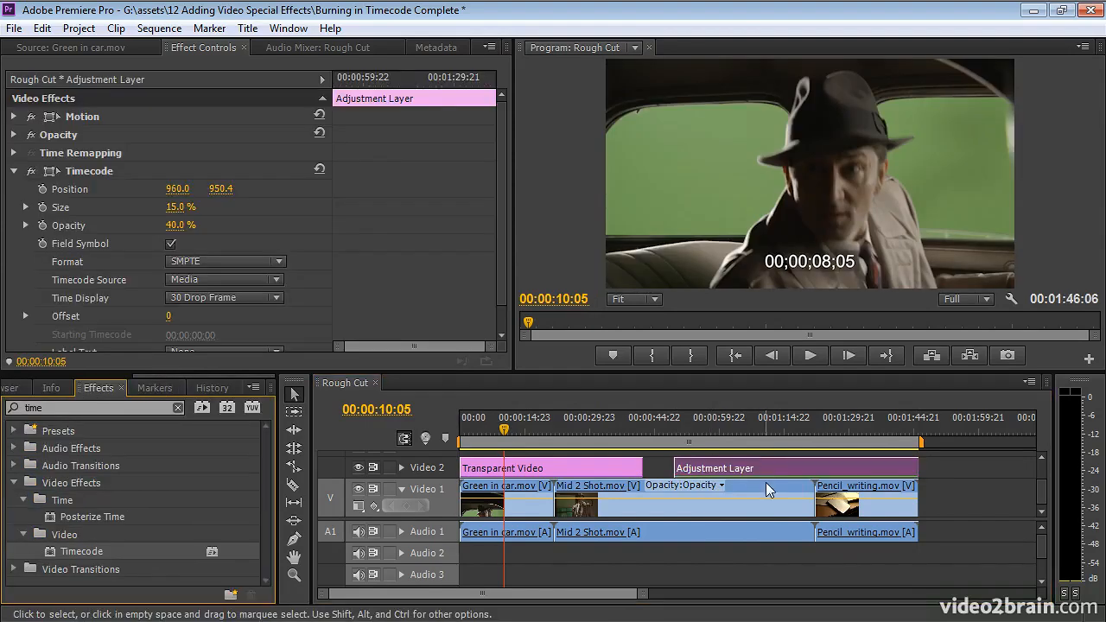
click(766, 429)
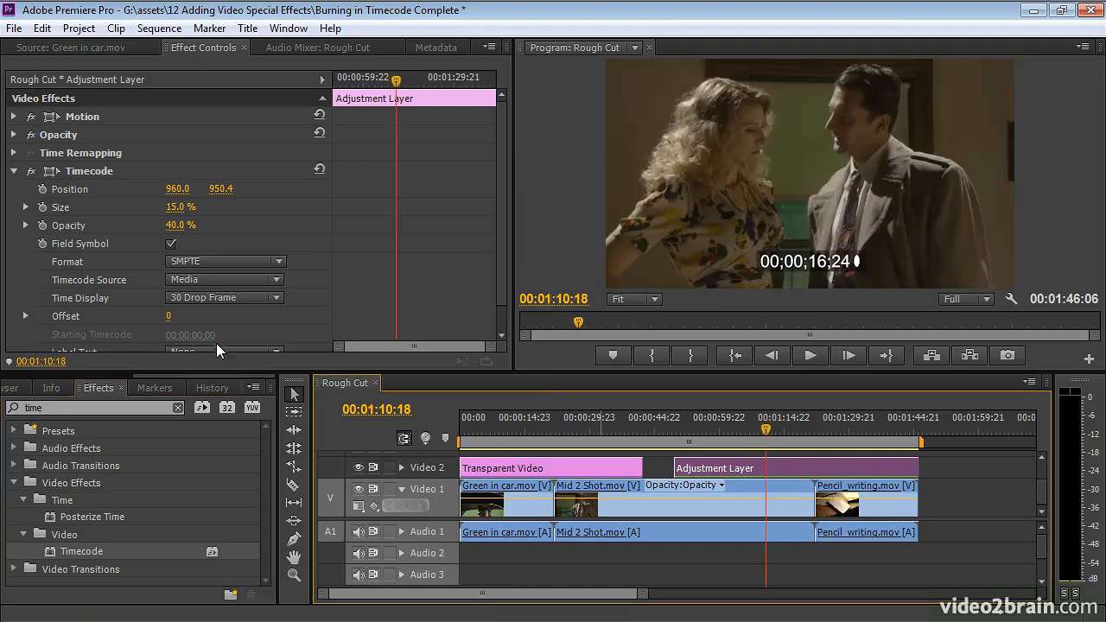
click(170, 243)
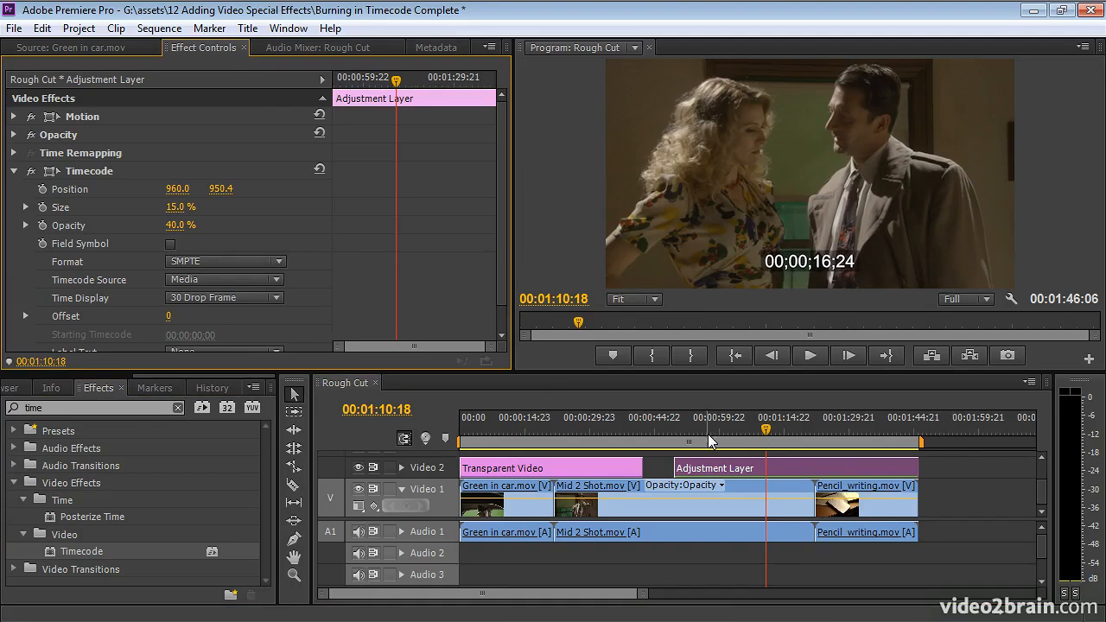
Try placing a new Transparent Video clip after Pencil_writing.mov on Video 1, and delete it from the sequence.
click(13, 390)
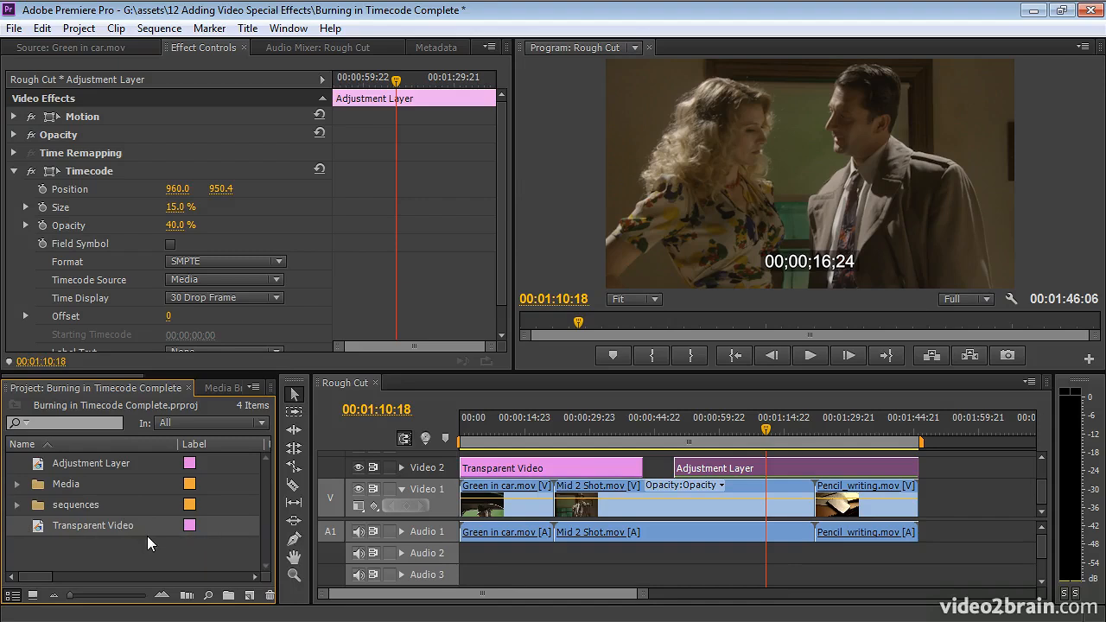
mouse_move(39, 526)
mouse_down()
mouse_move(713, 499)
mouse_move(945, 501)
mouse_move(950, 527)
mouse_up()
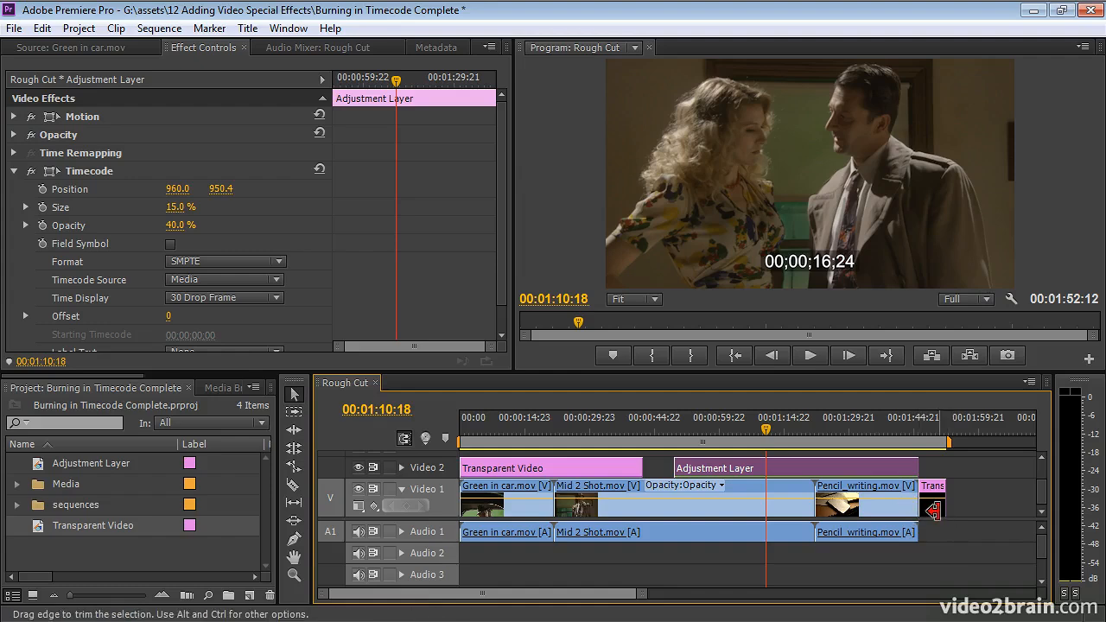
click(945, 533)
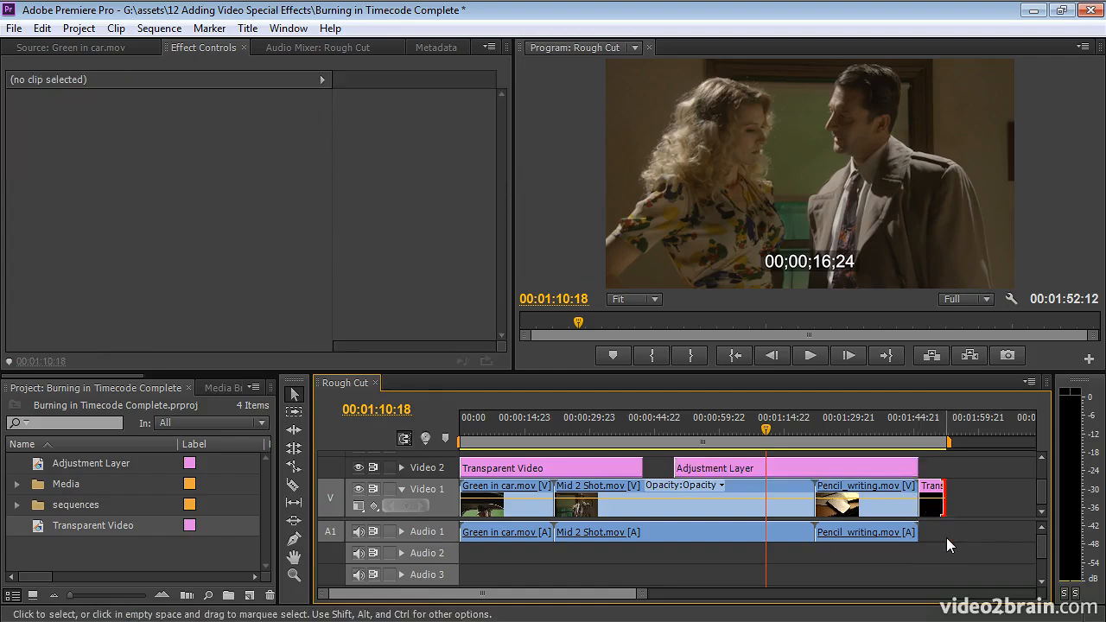
click(929, 512)
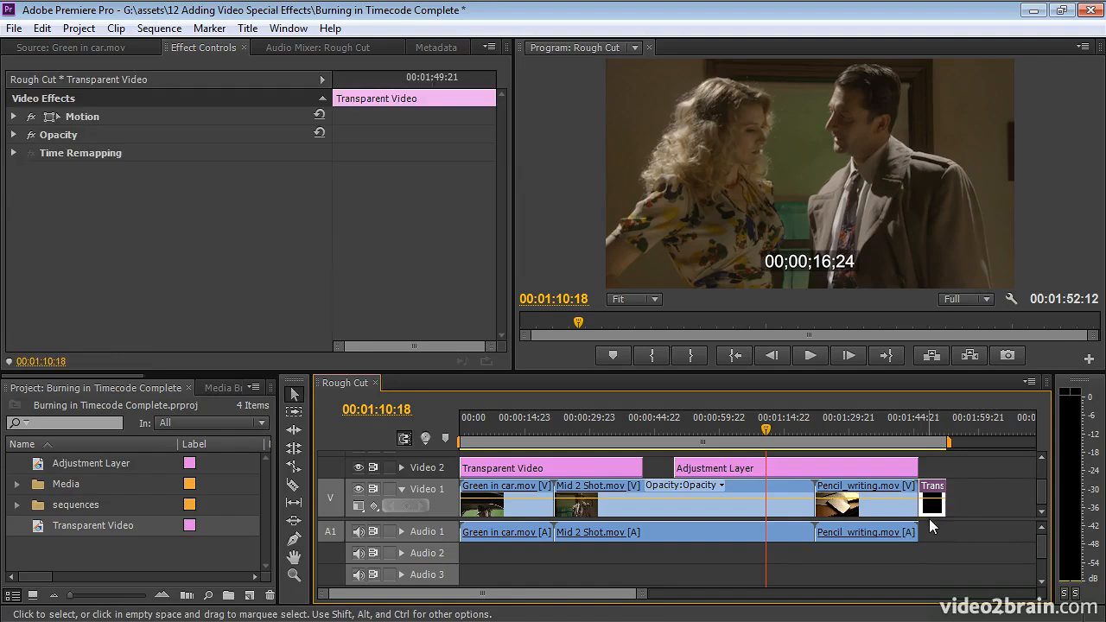
key(Delete)
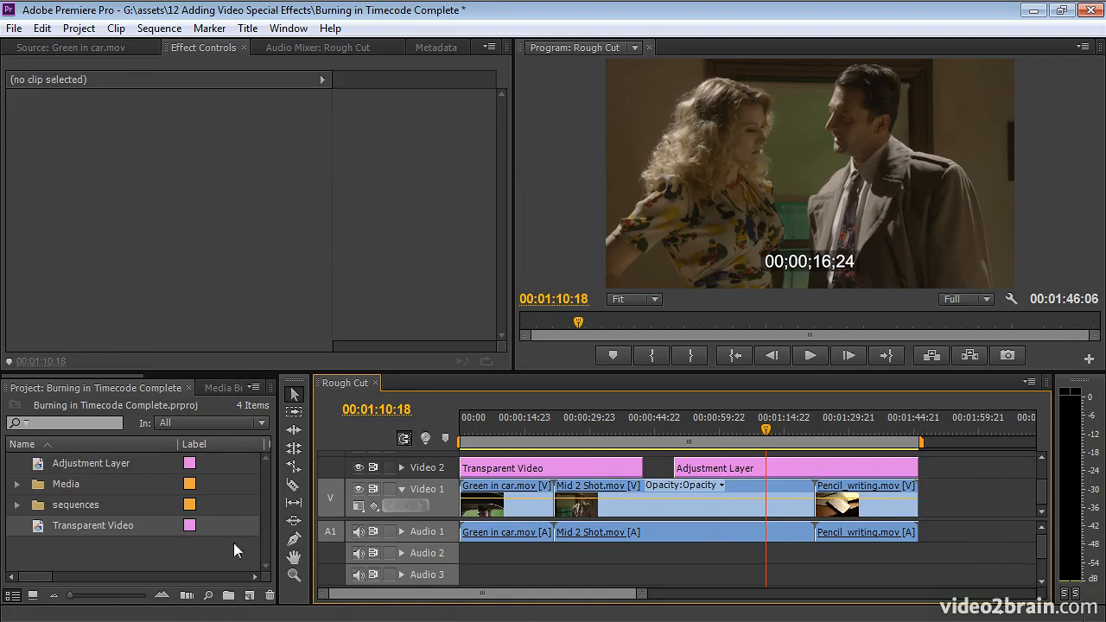
click(40, 525)
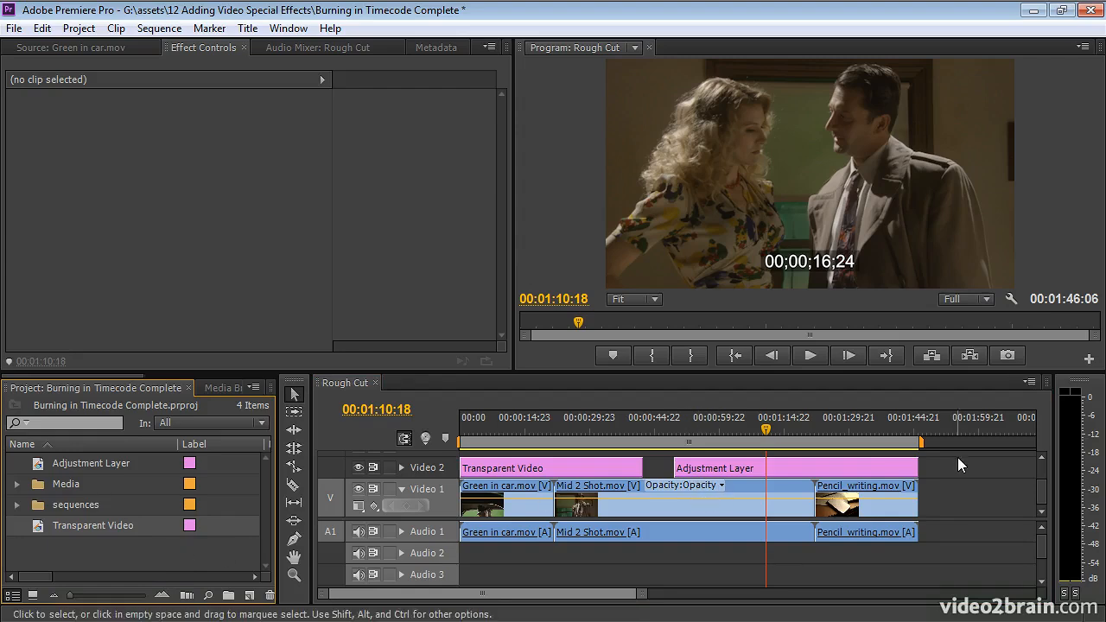
Search the effects for "color" and apply Color Balance to the Transparent Video clip on Video 2.
click(534, 426)
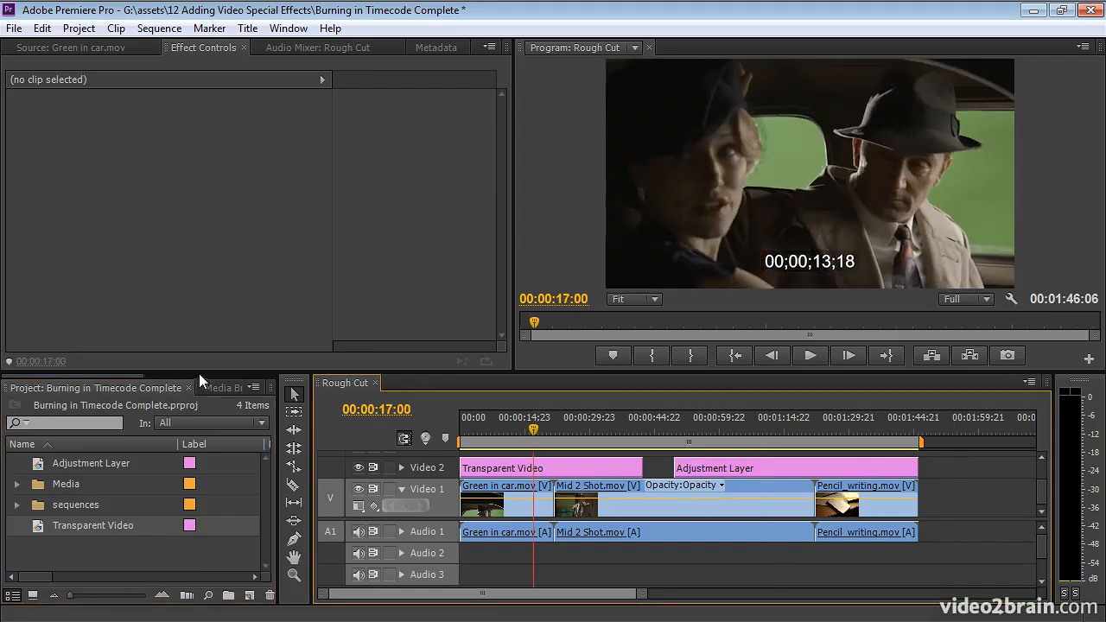
scroll(213, 374, down, 3)
click(105, 387)
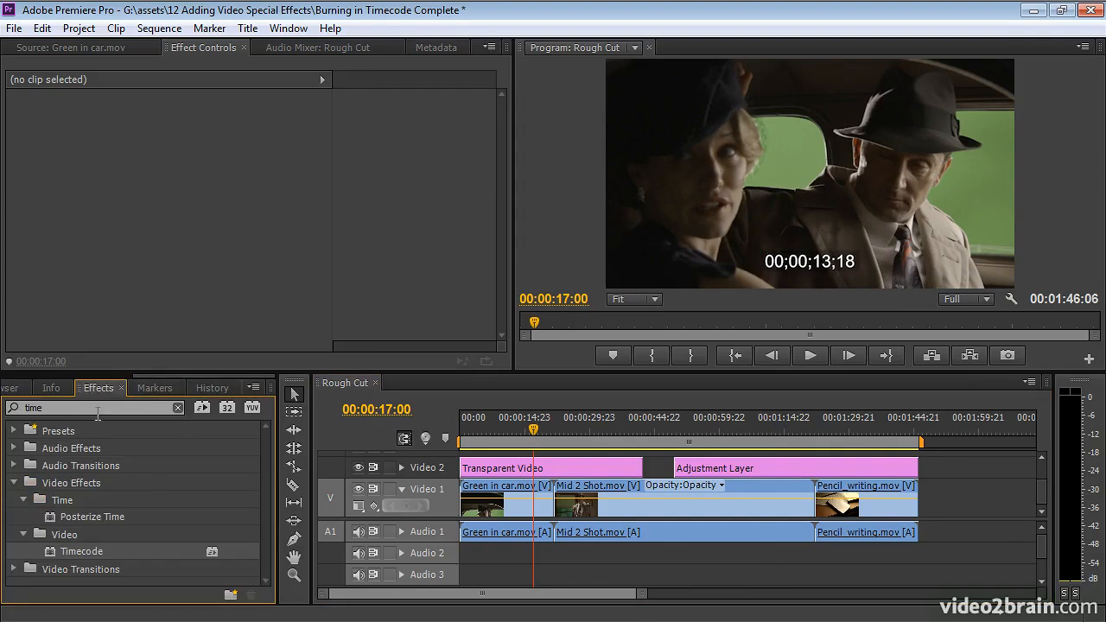
click(178, 408)
text(color)
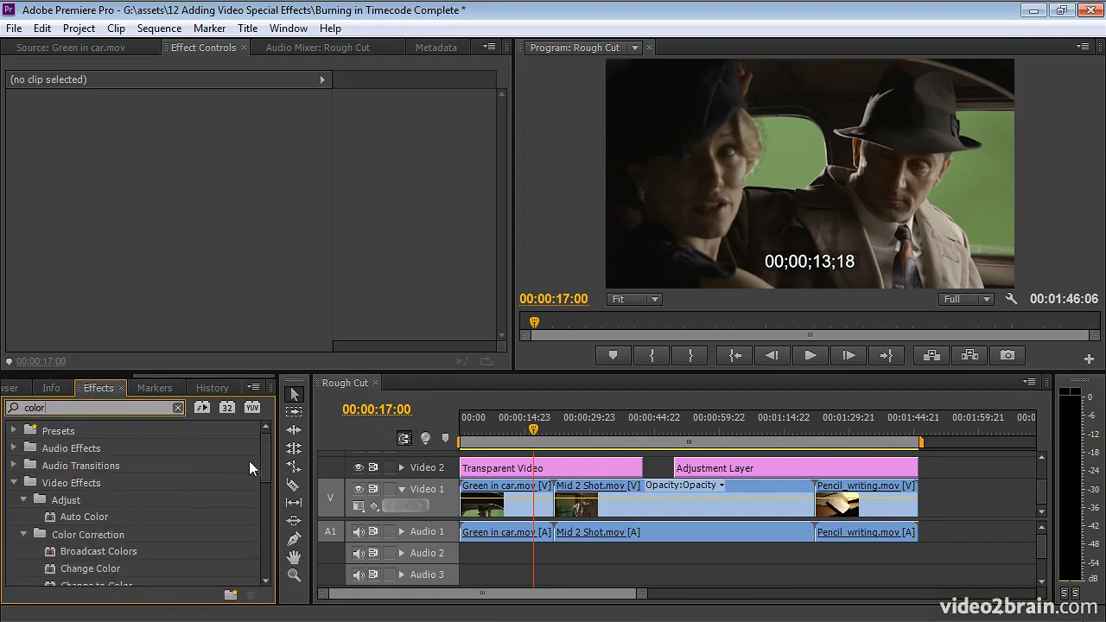
scroll(263, 480, down, 3)
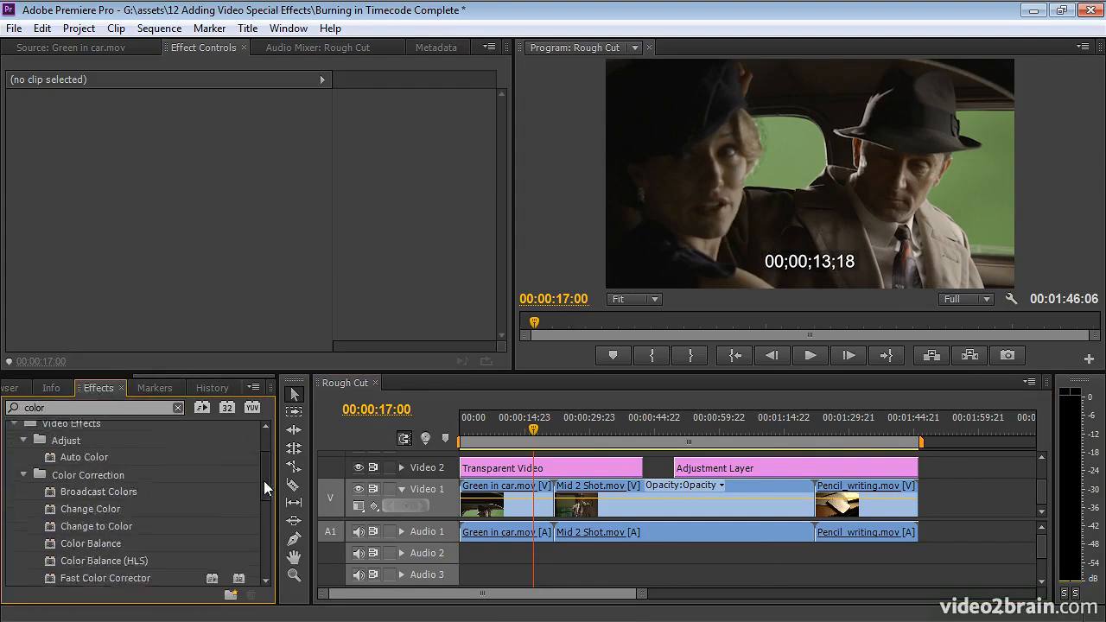
drag(53, 511, 497, 467)
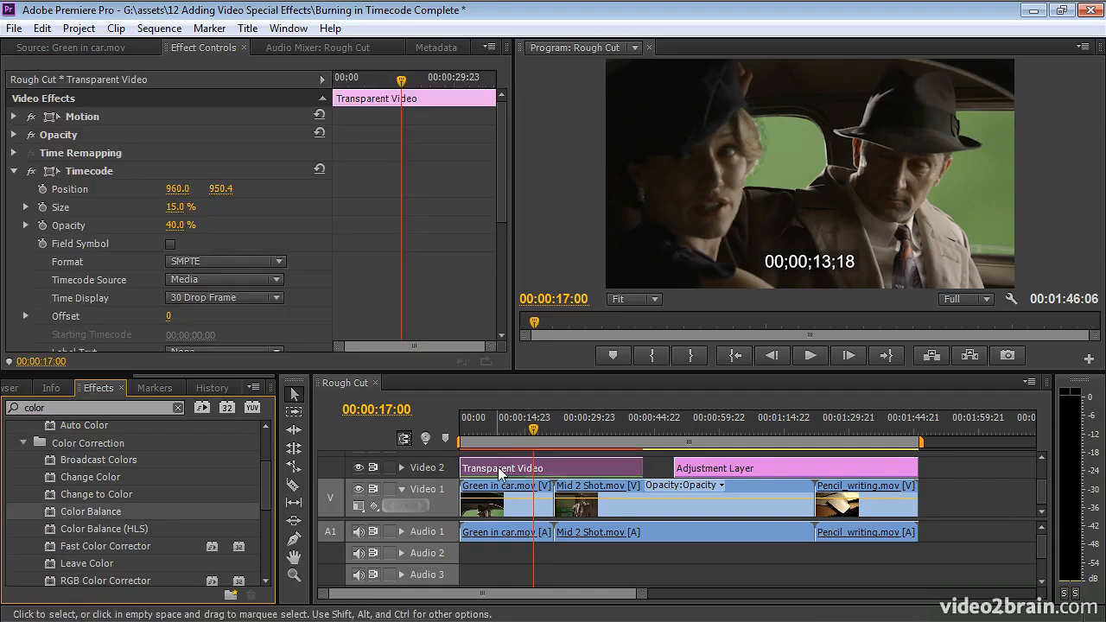
Try Shadow Red and Shadow Blue Balance at 100 on the Transparent Video clip, and remove its Color Balance effect.
click(509, 431)
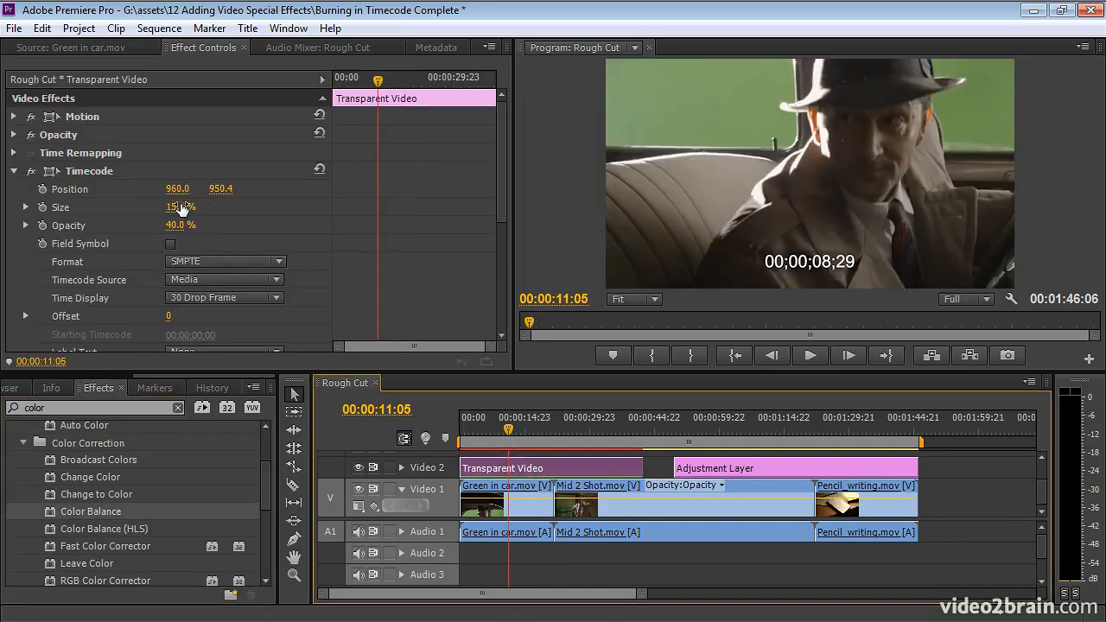
click(13, 173)
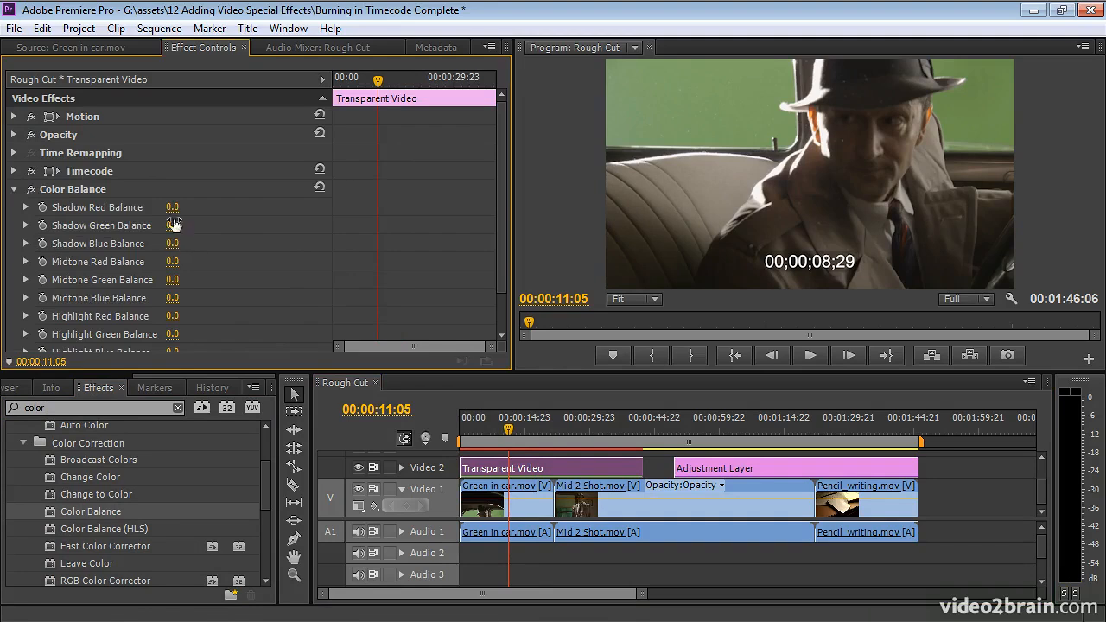
drag(171, 207, 246, 207)
click(541, 425)
drag(171, 244, 246, 244)
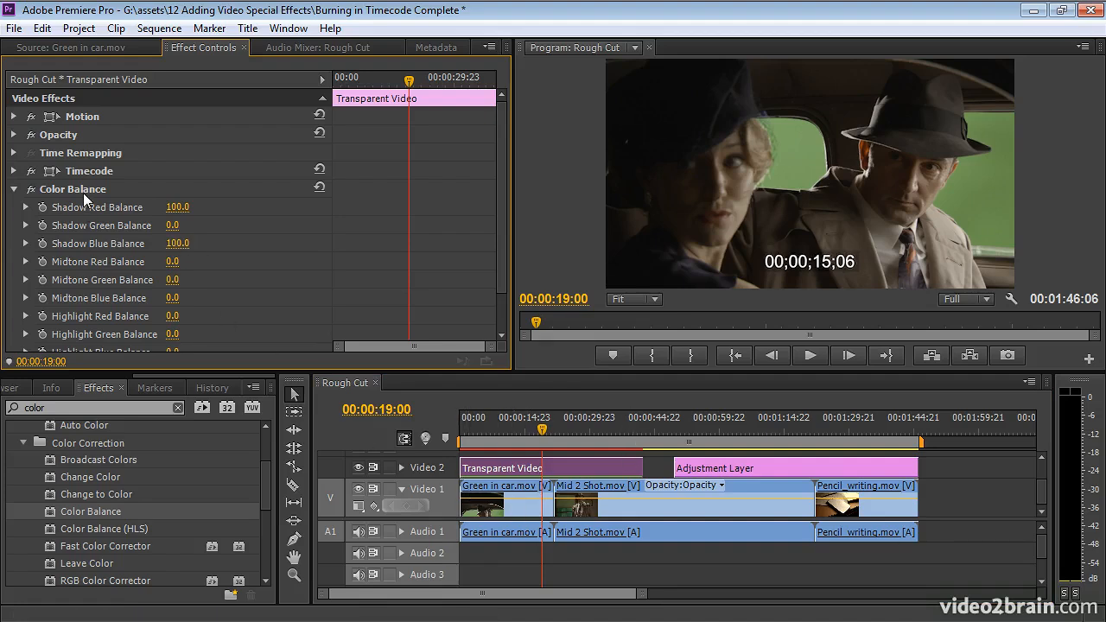
click(86, 190)
key(Delete)
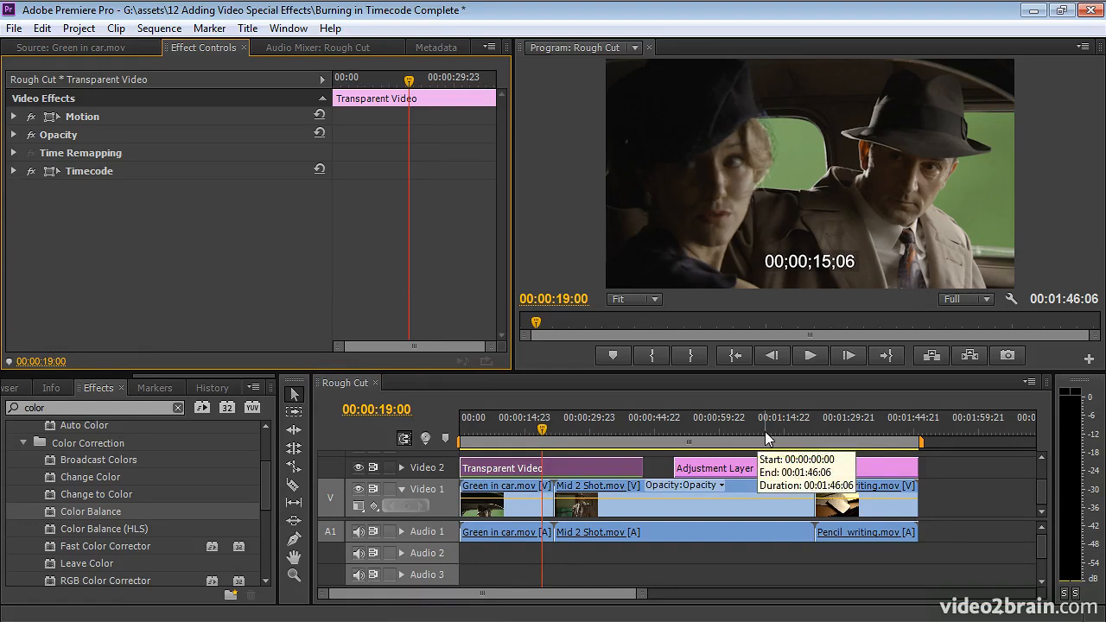
Check the Adjustment Layer timecode at 00:01:09:18 by switching Video 2's visibility off and on, and review the video tracks.
click(761, 428)
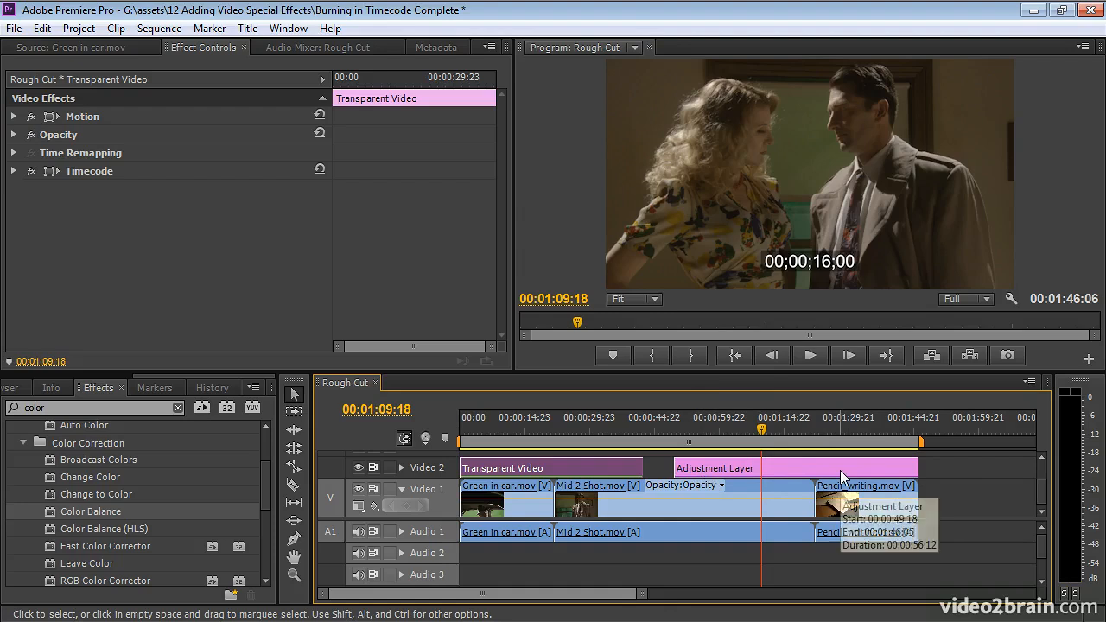
click(358, 469)
click(358, 466)
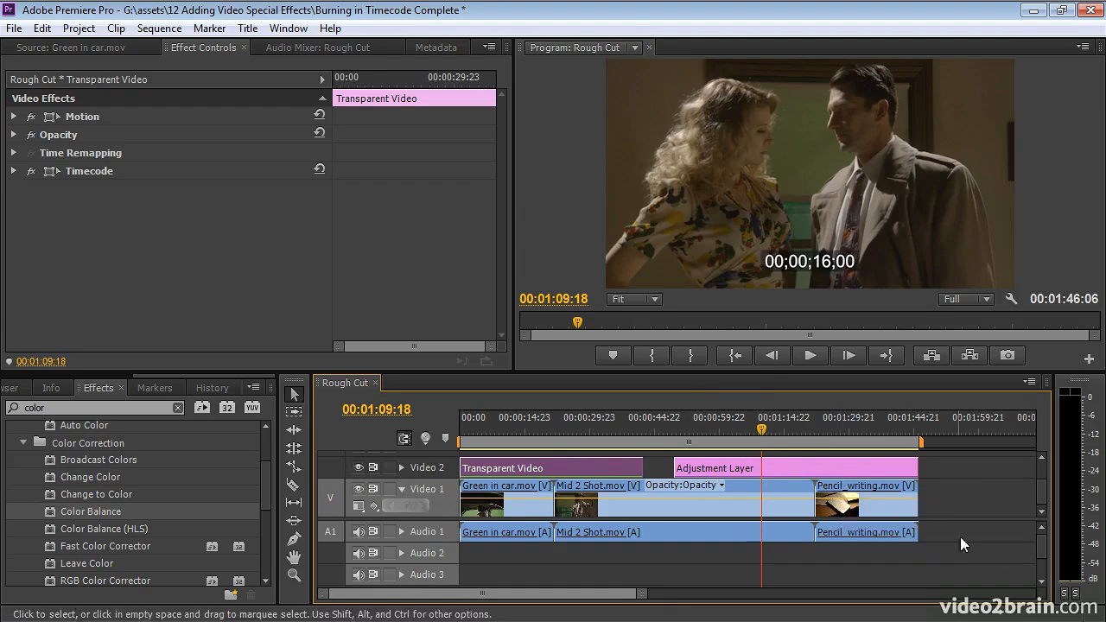
drag(1042, 499, 1037, 472)
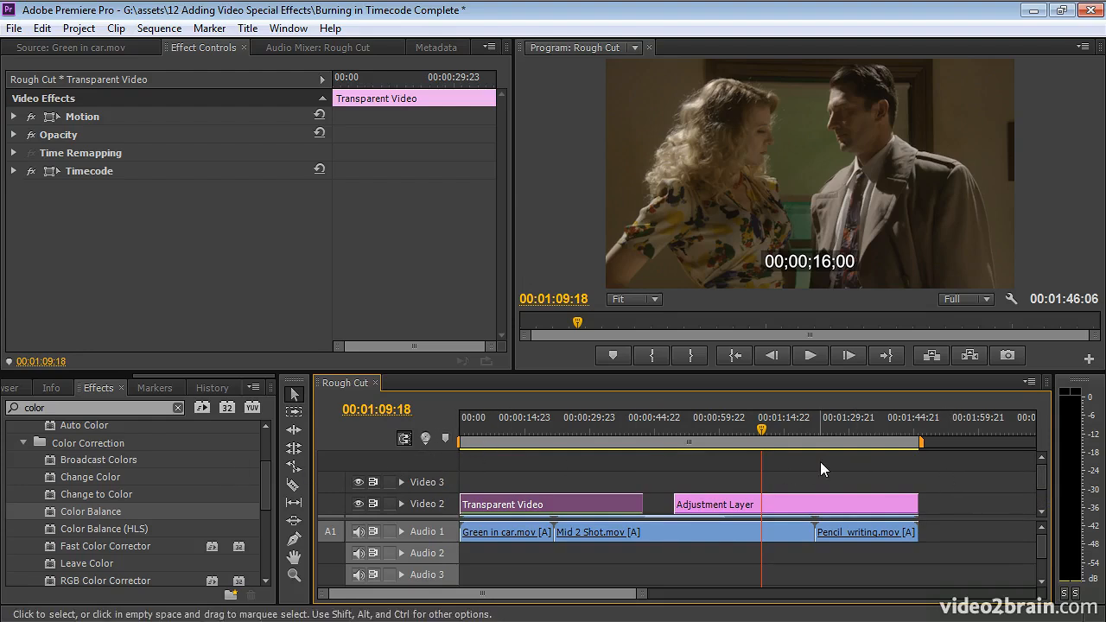
drag(1040, 472, 1038, 496)
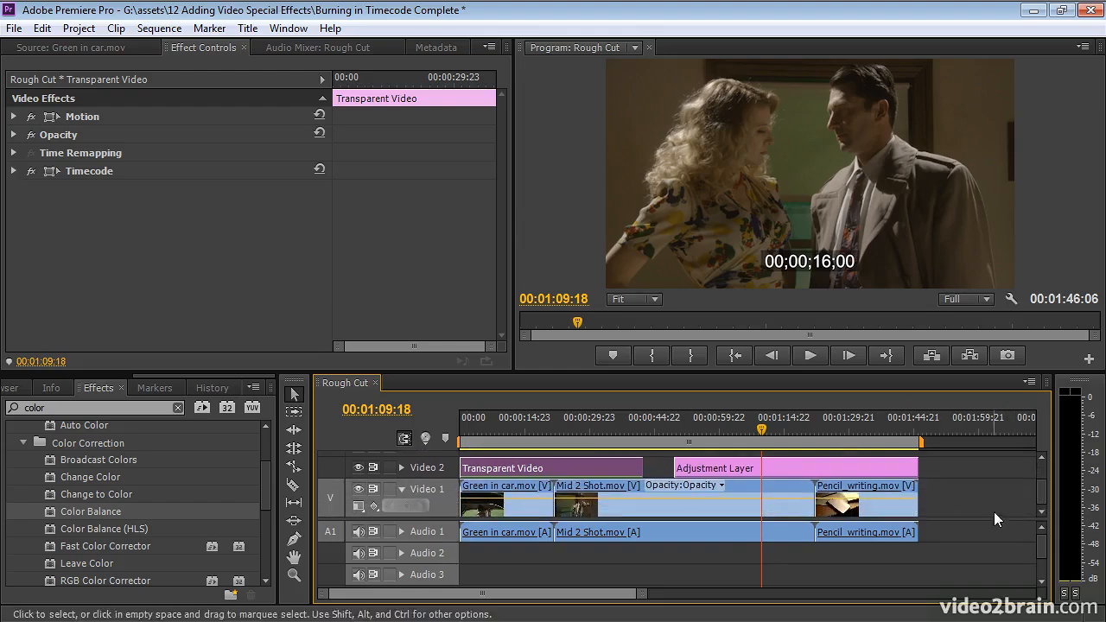